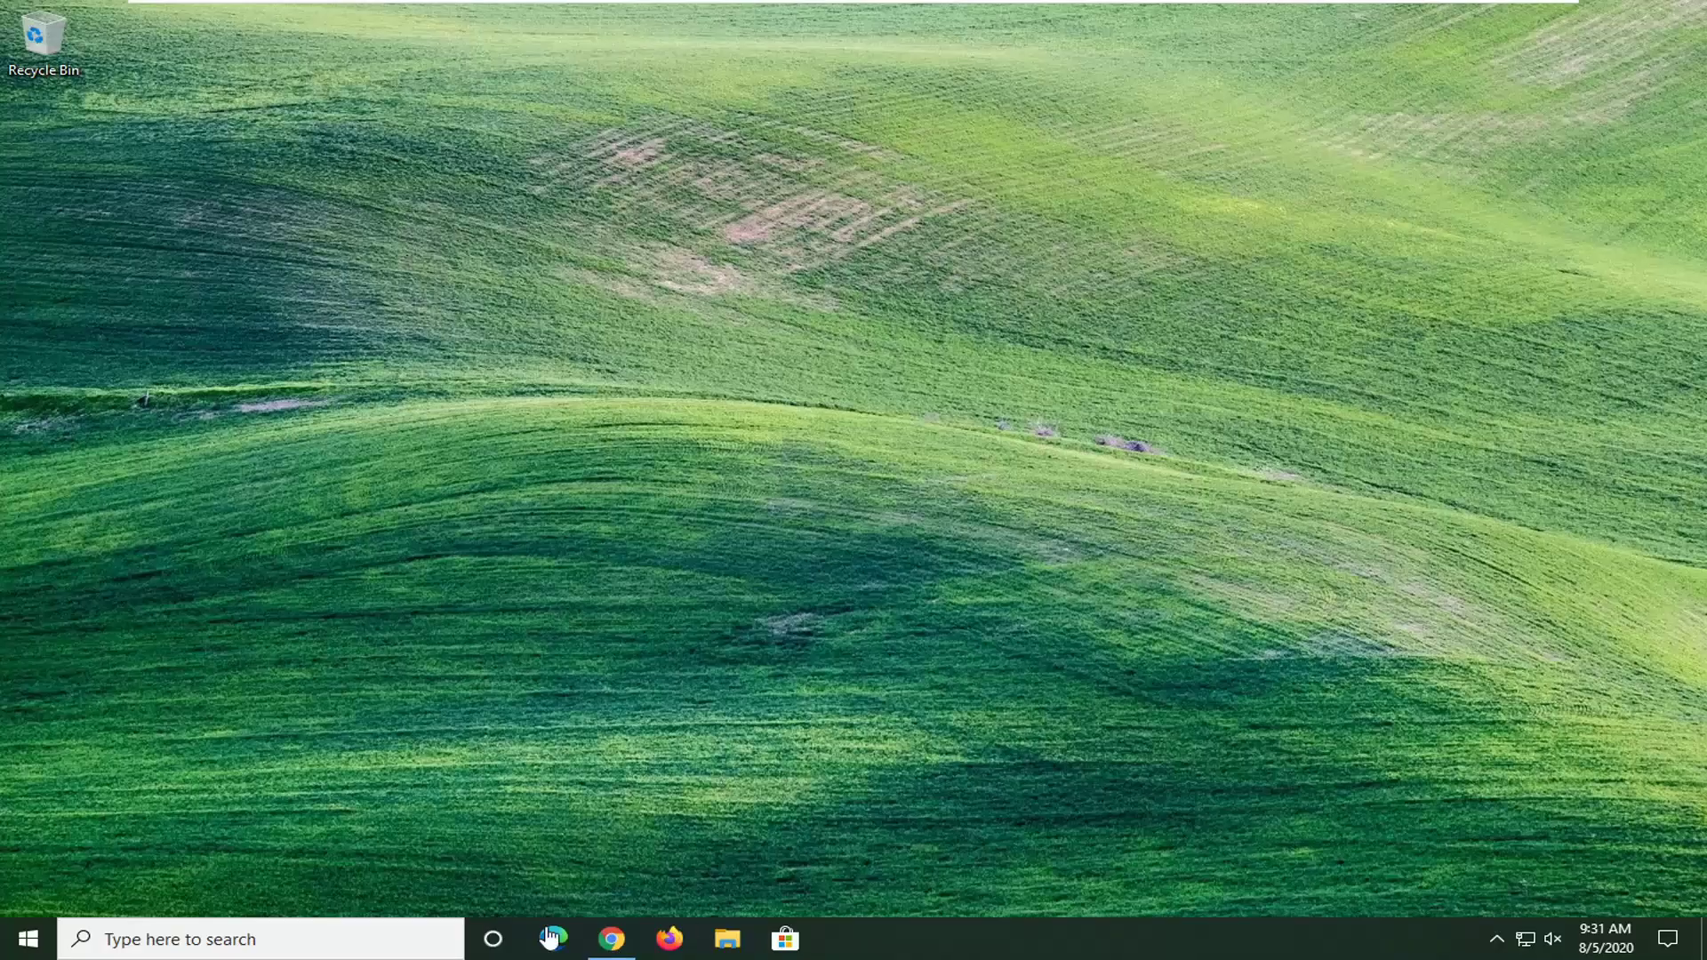
# Step: Load google.com in Chrome and begin typing 'opengl32.dll downlo' into the search box
pyautogui.click(611, 939)
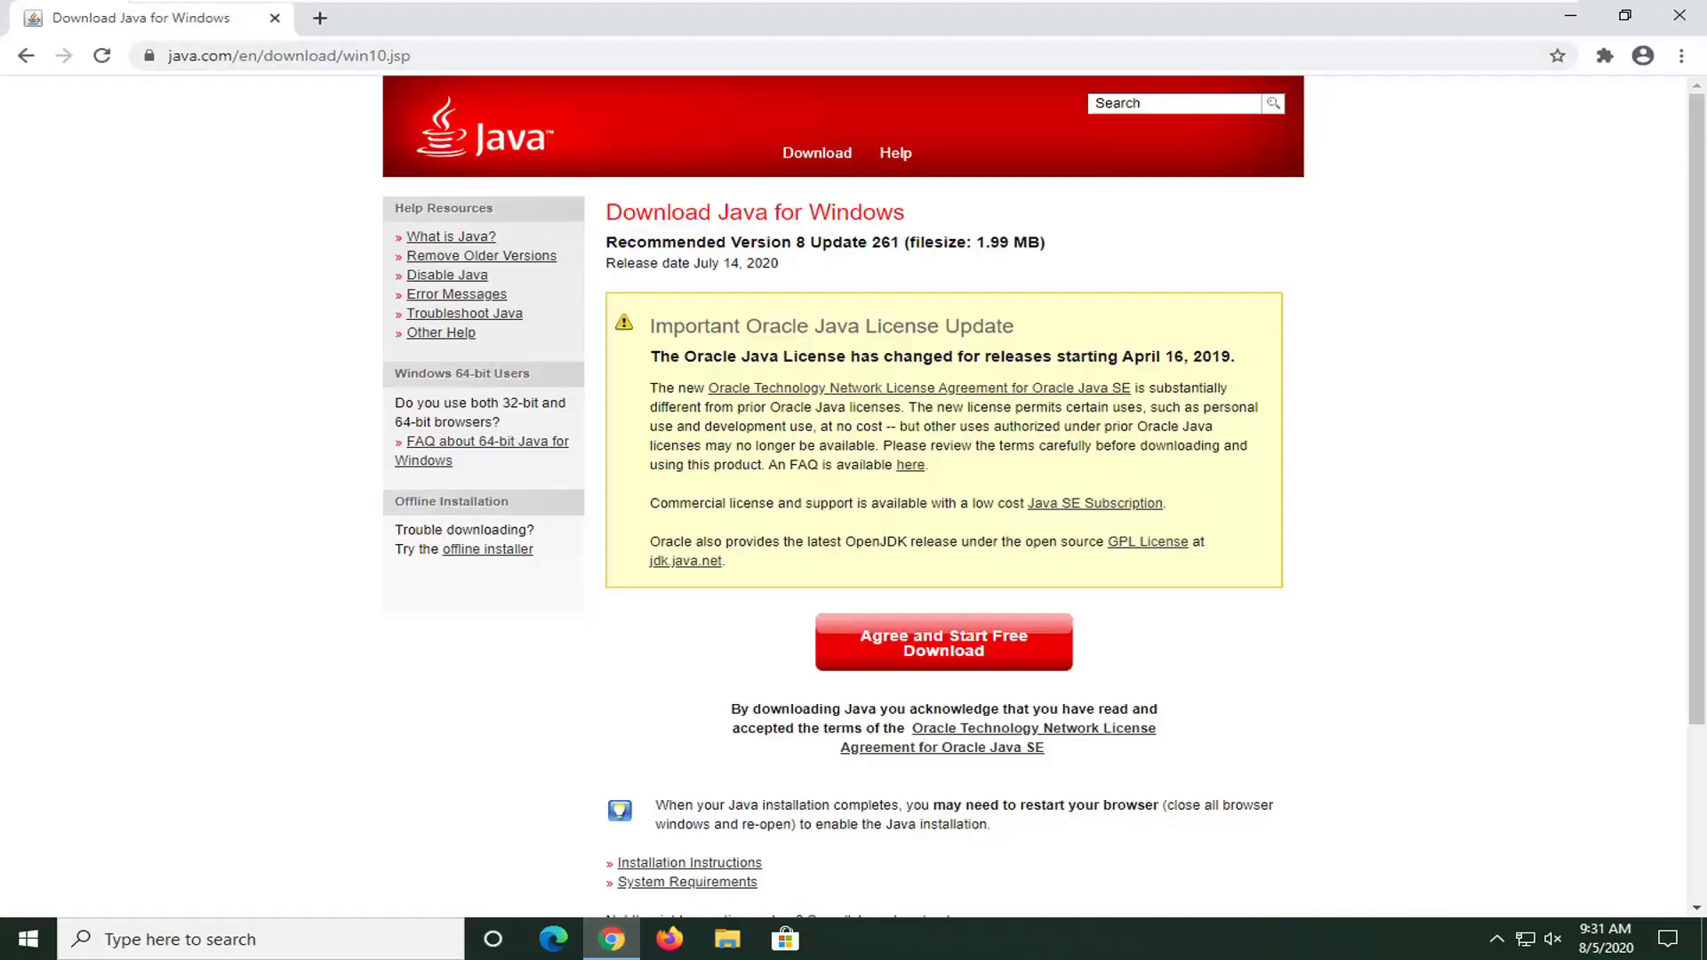
pyautogui.click(344, 60)
pyautogui.write('google.com')
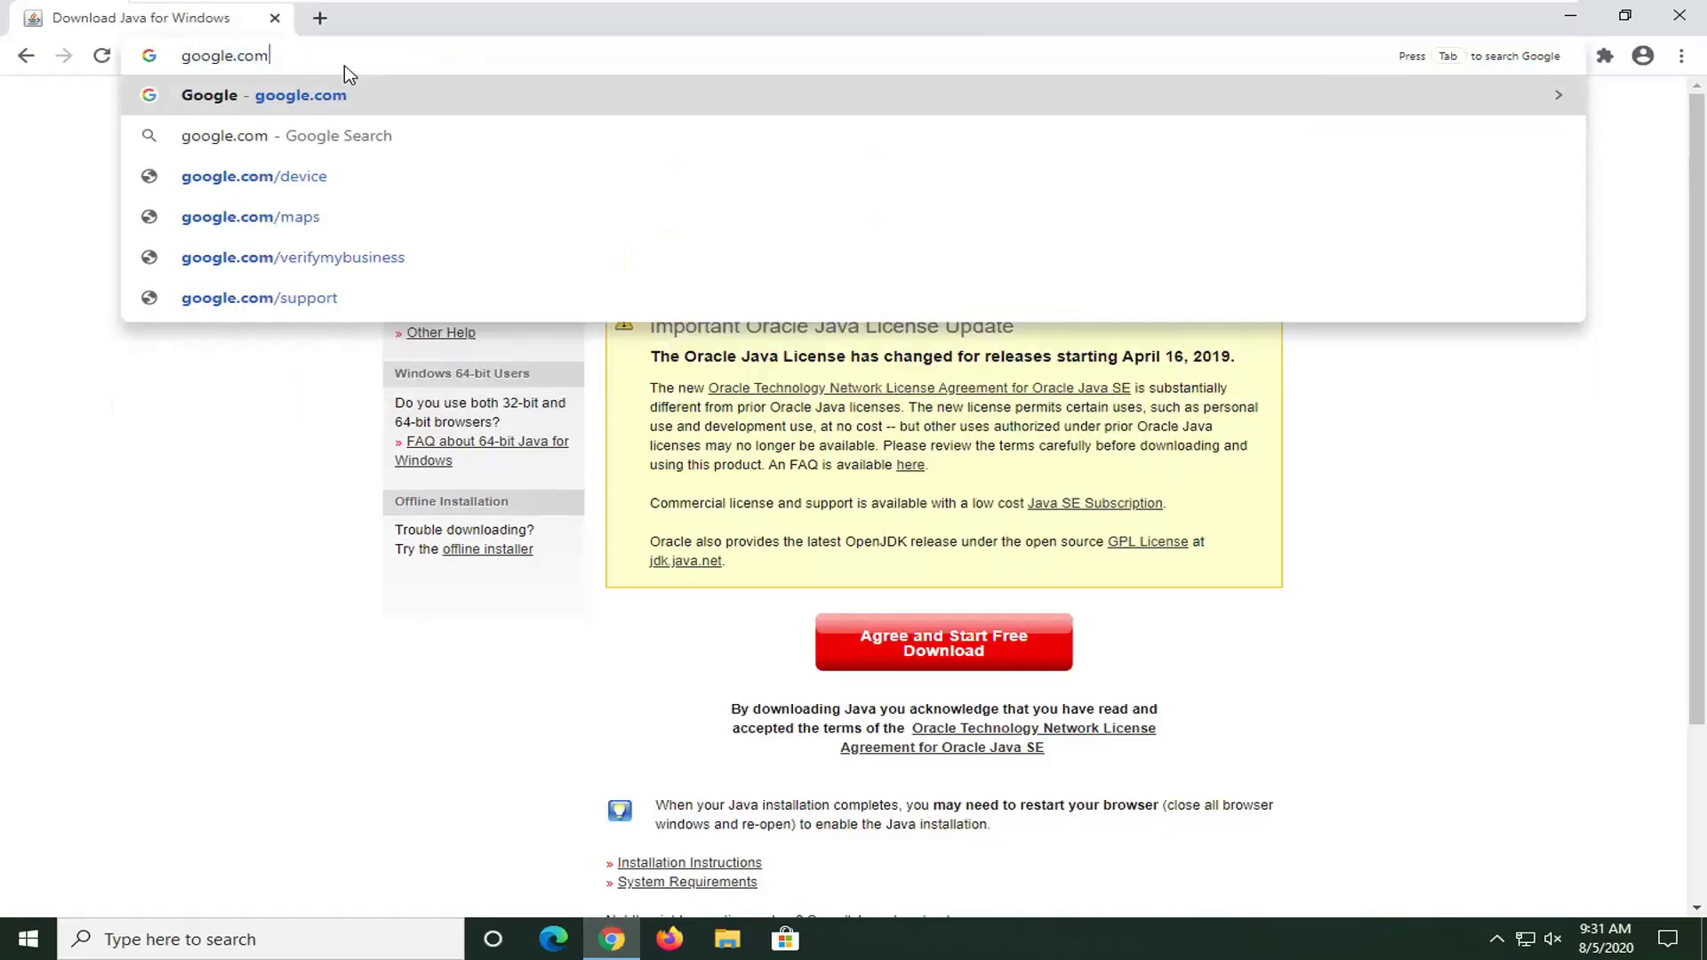
pyautogui.press('Return')
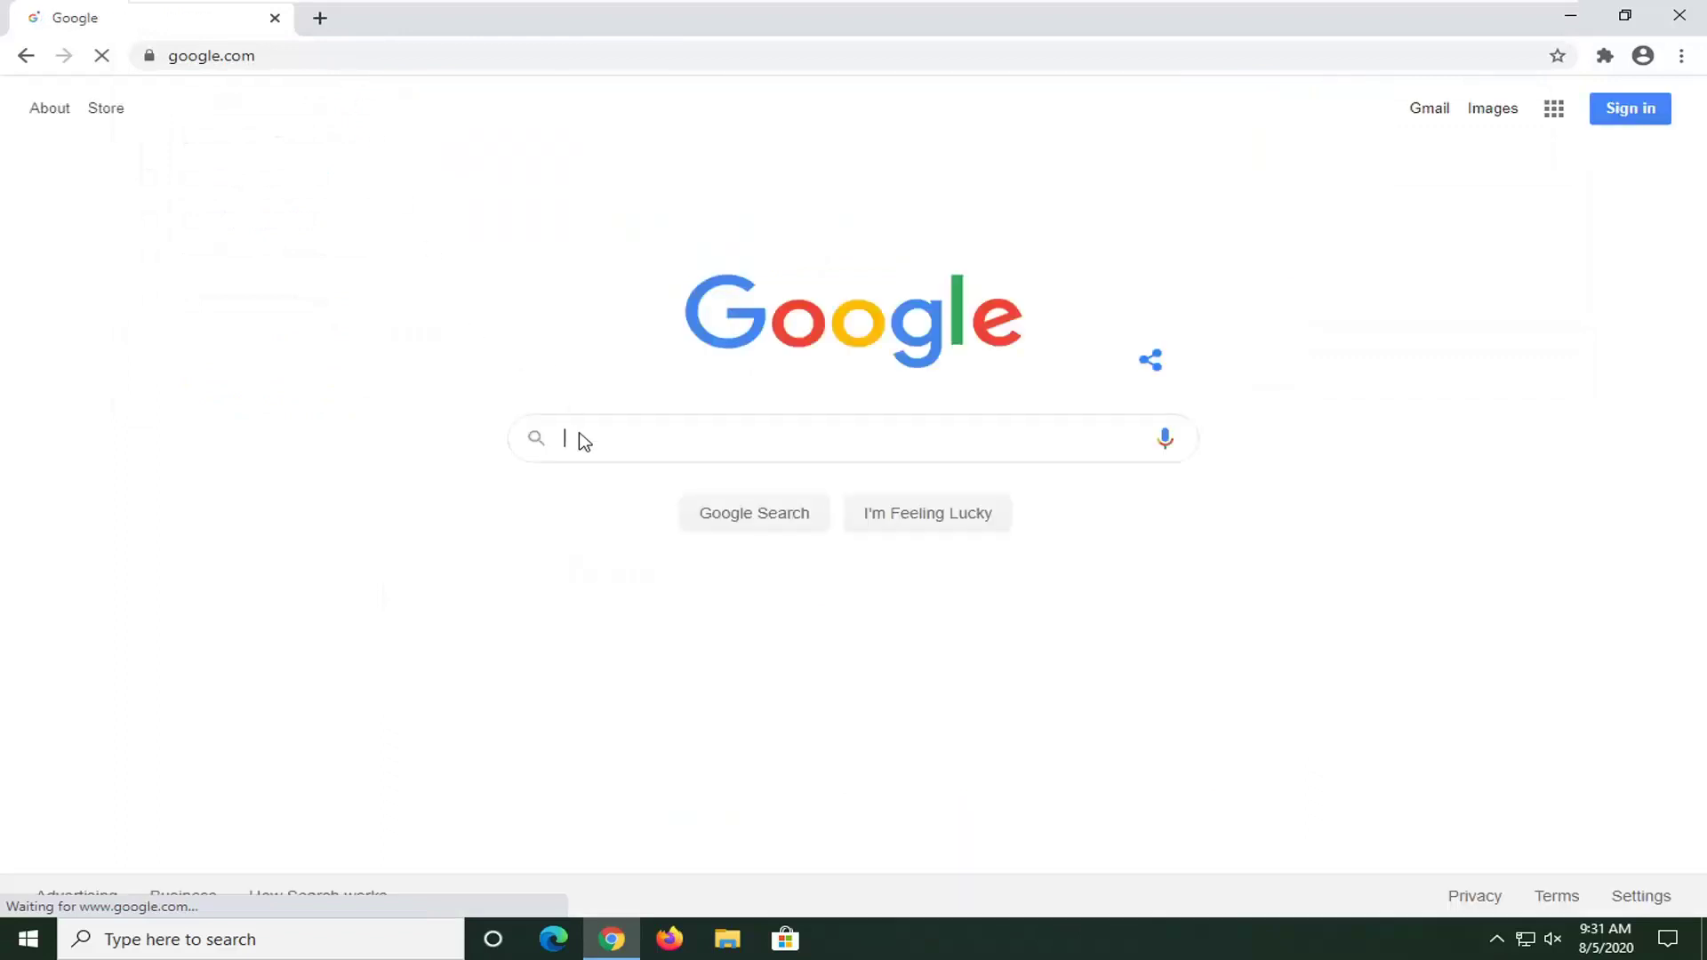
pyautogui.write('o')
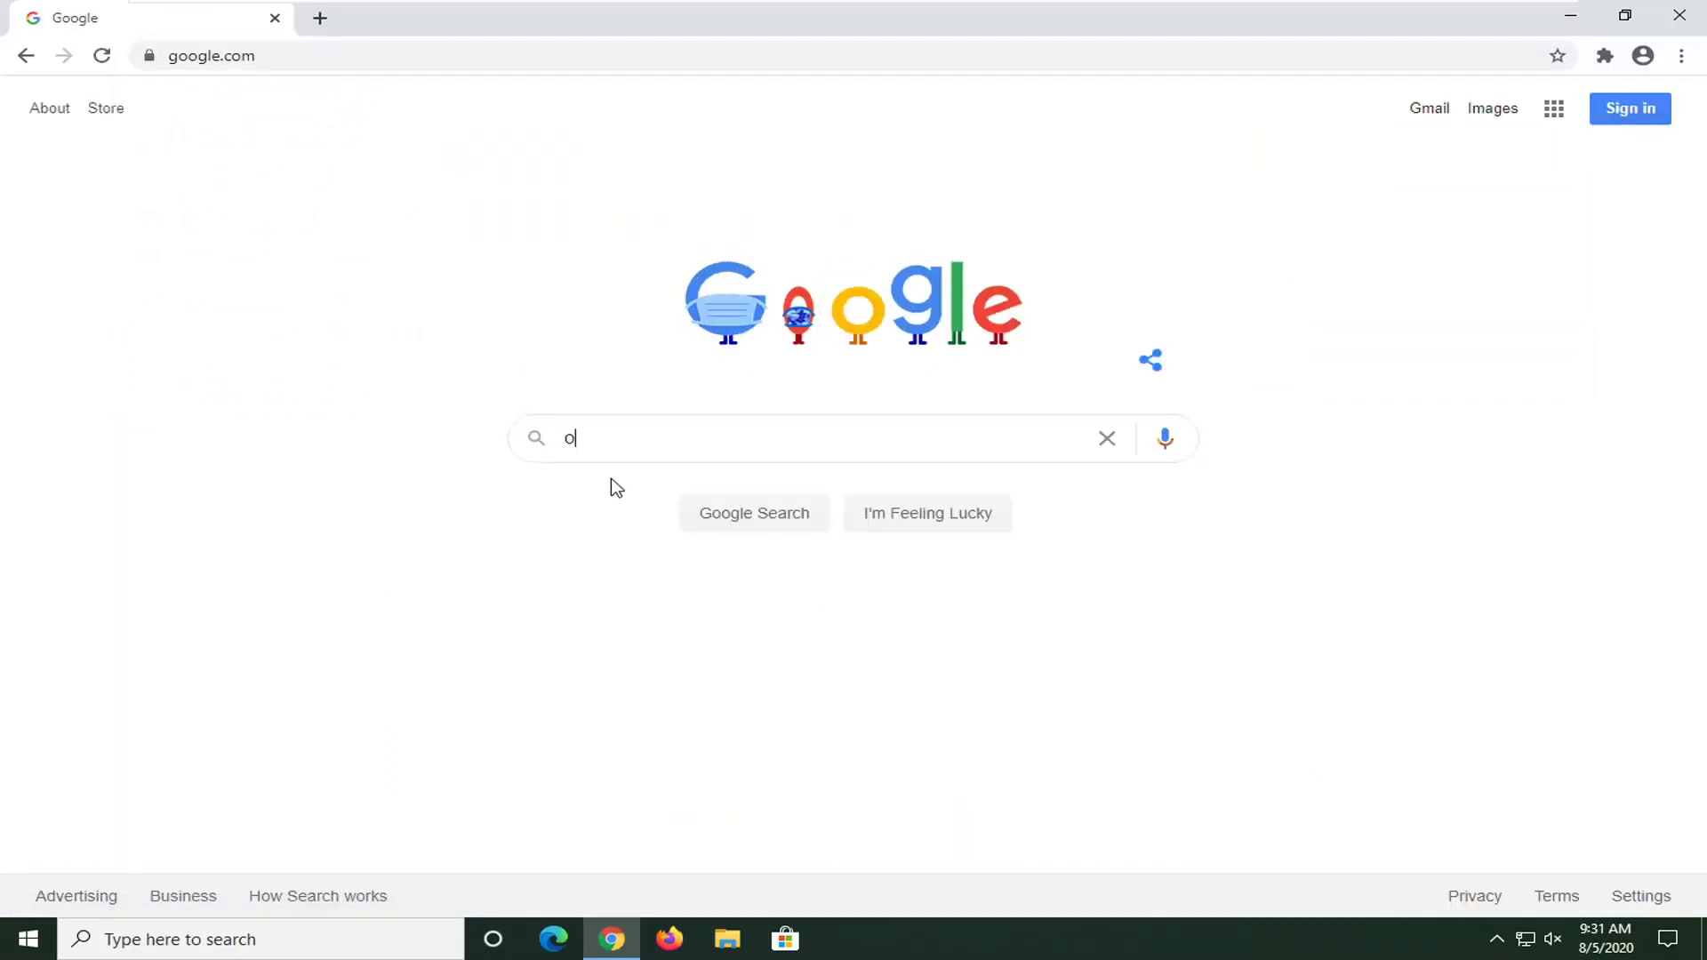
pyautogui.write('pengl32')
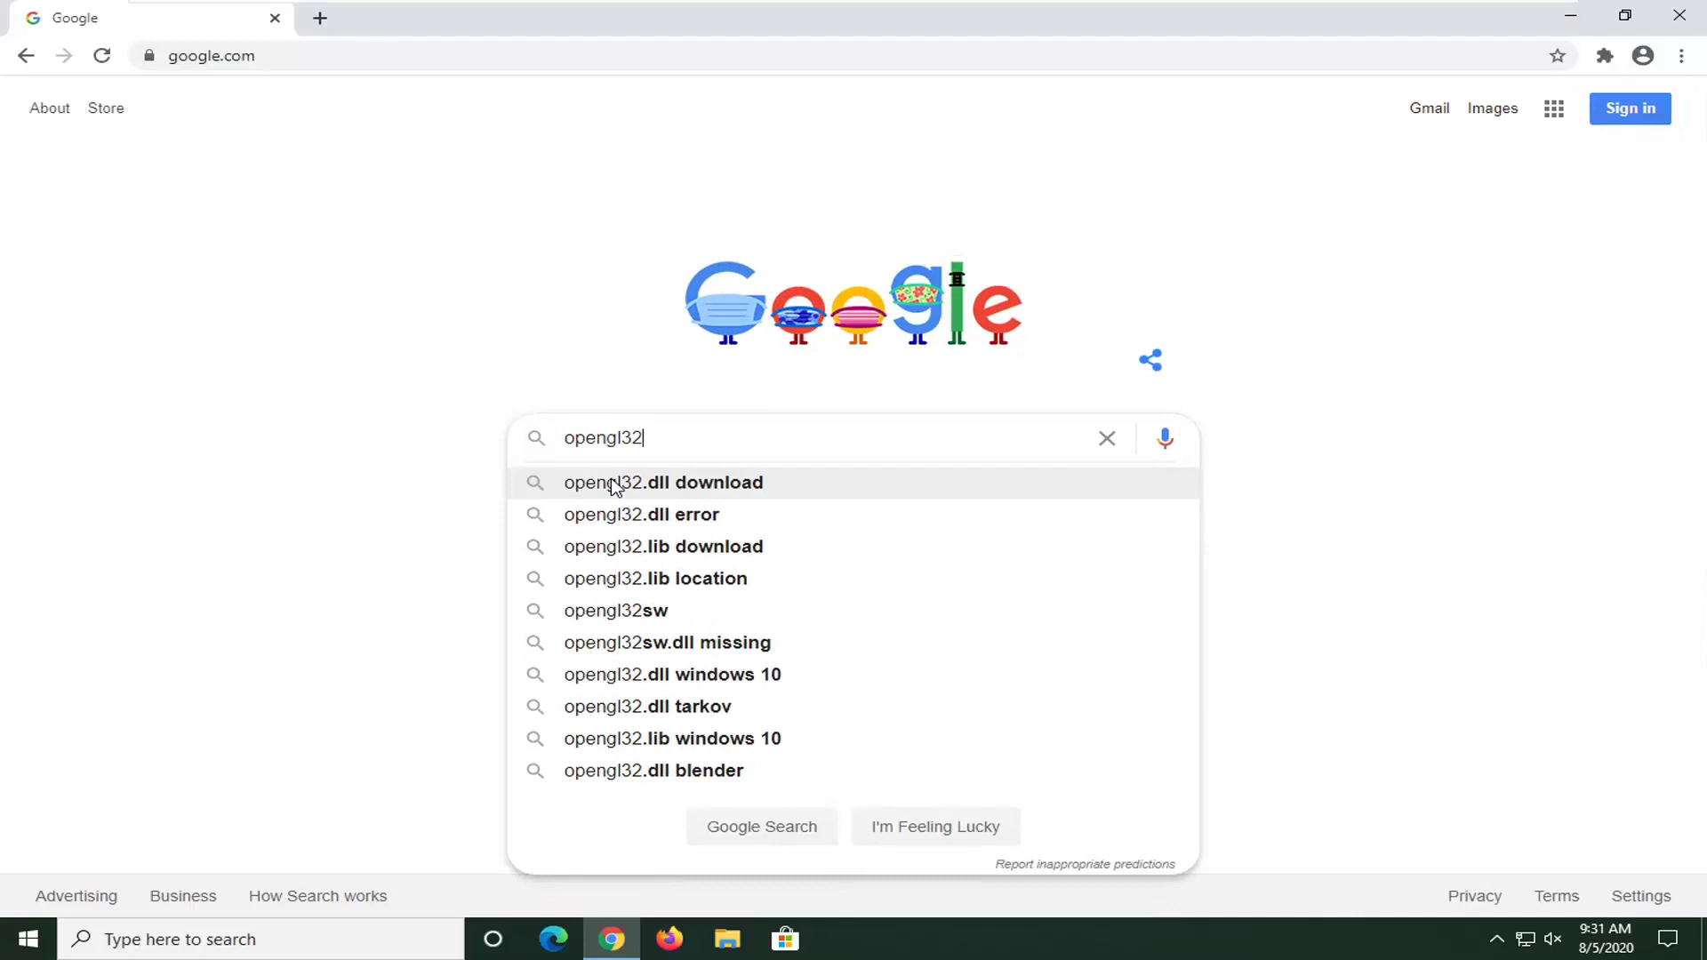
pyautogui.write('.dll downlo')
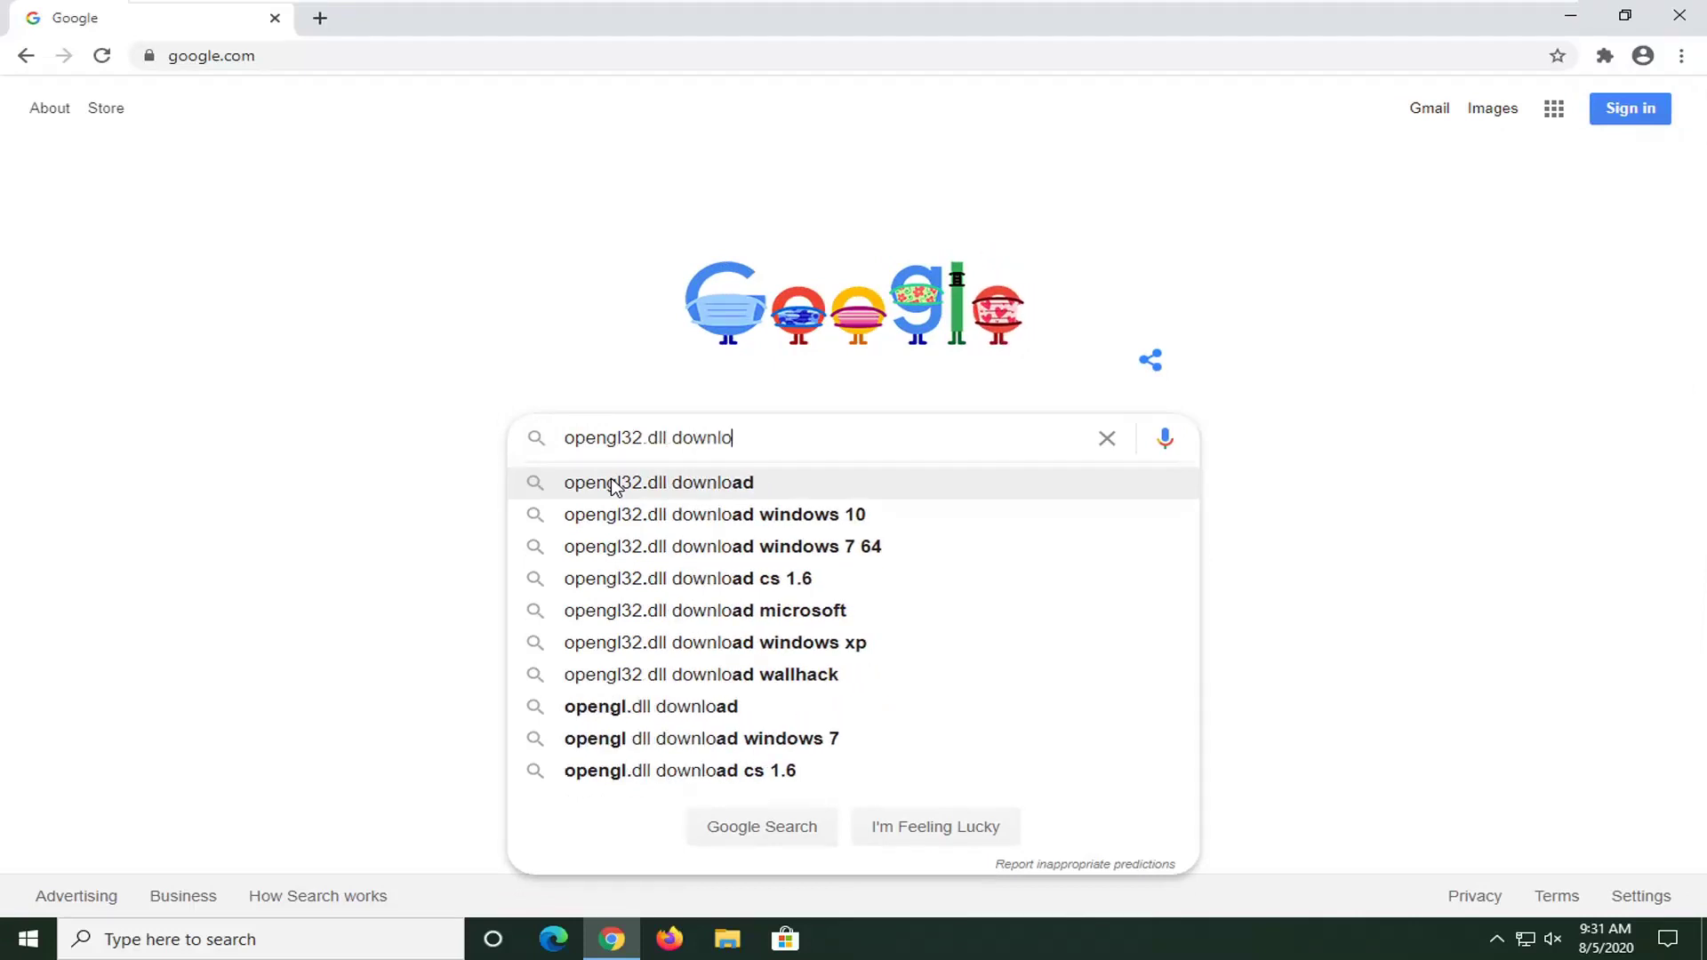
# Step: Search 'opengl32.dll download' and download the 32-bit 10.0.15063.0 version from dll-files.com
pyautogui.click(612, 486)
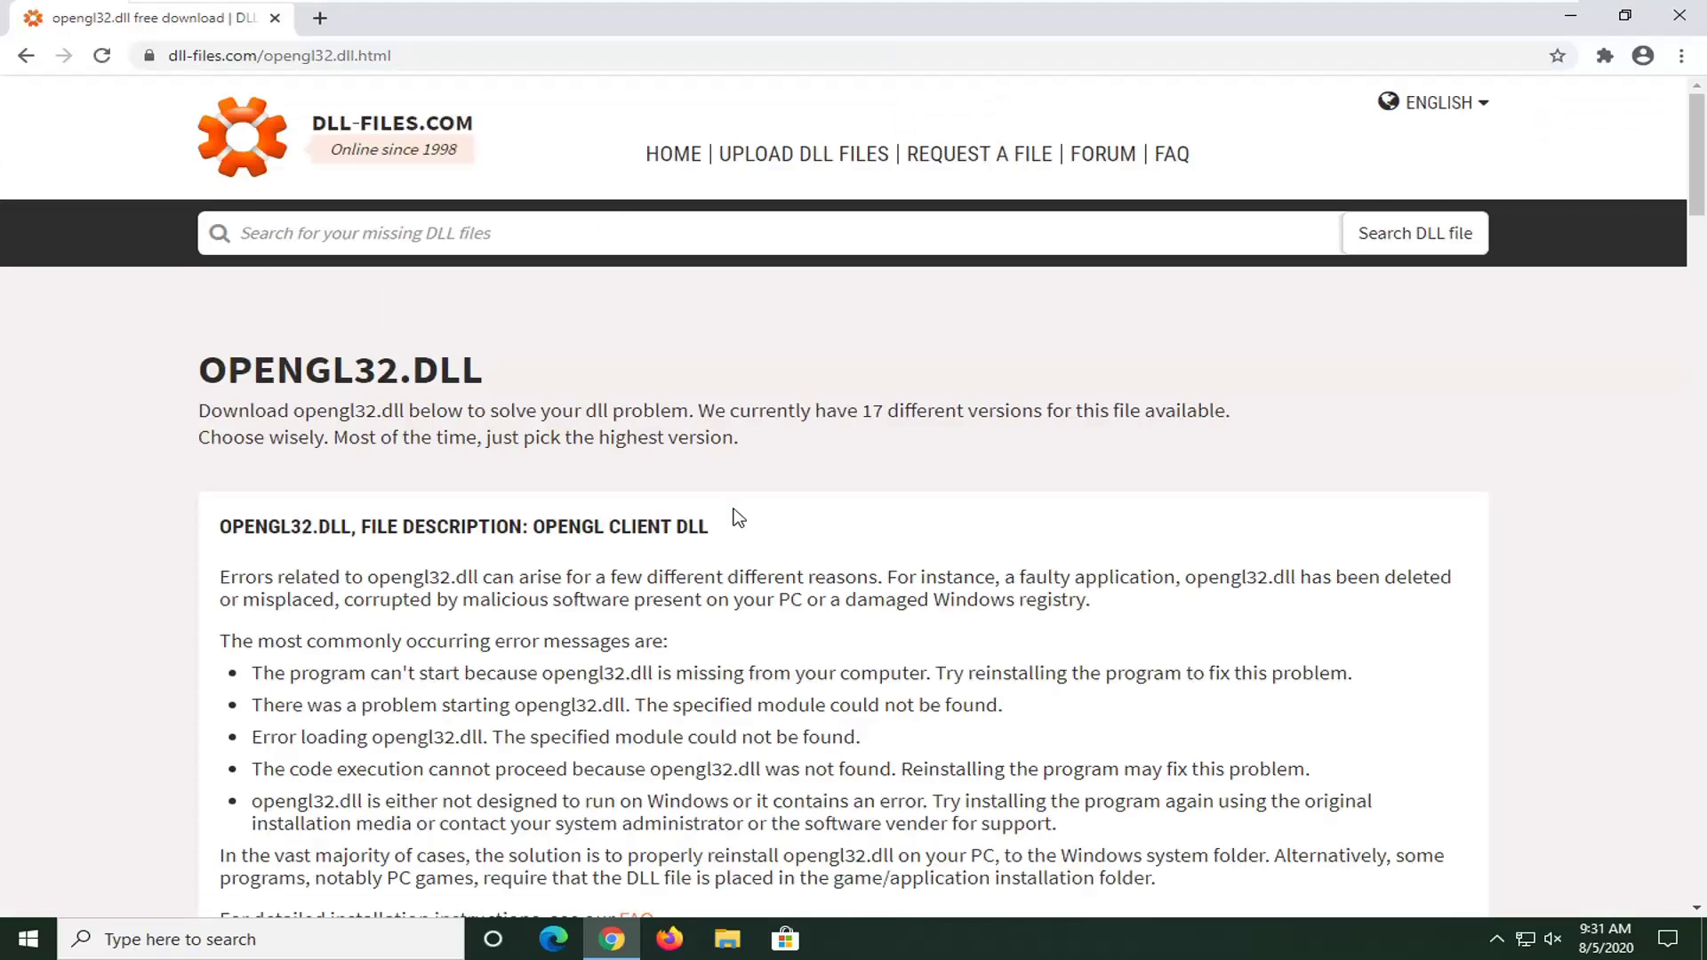
pyautogui.scroll(-7, 738, 518)
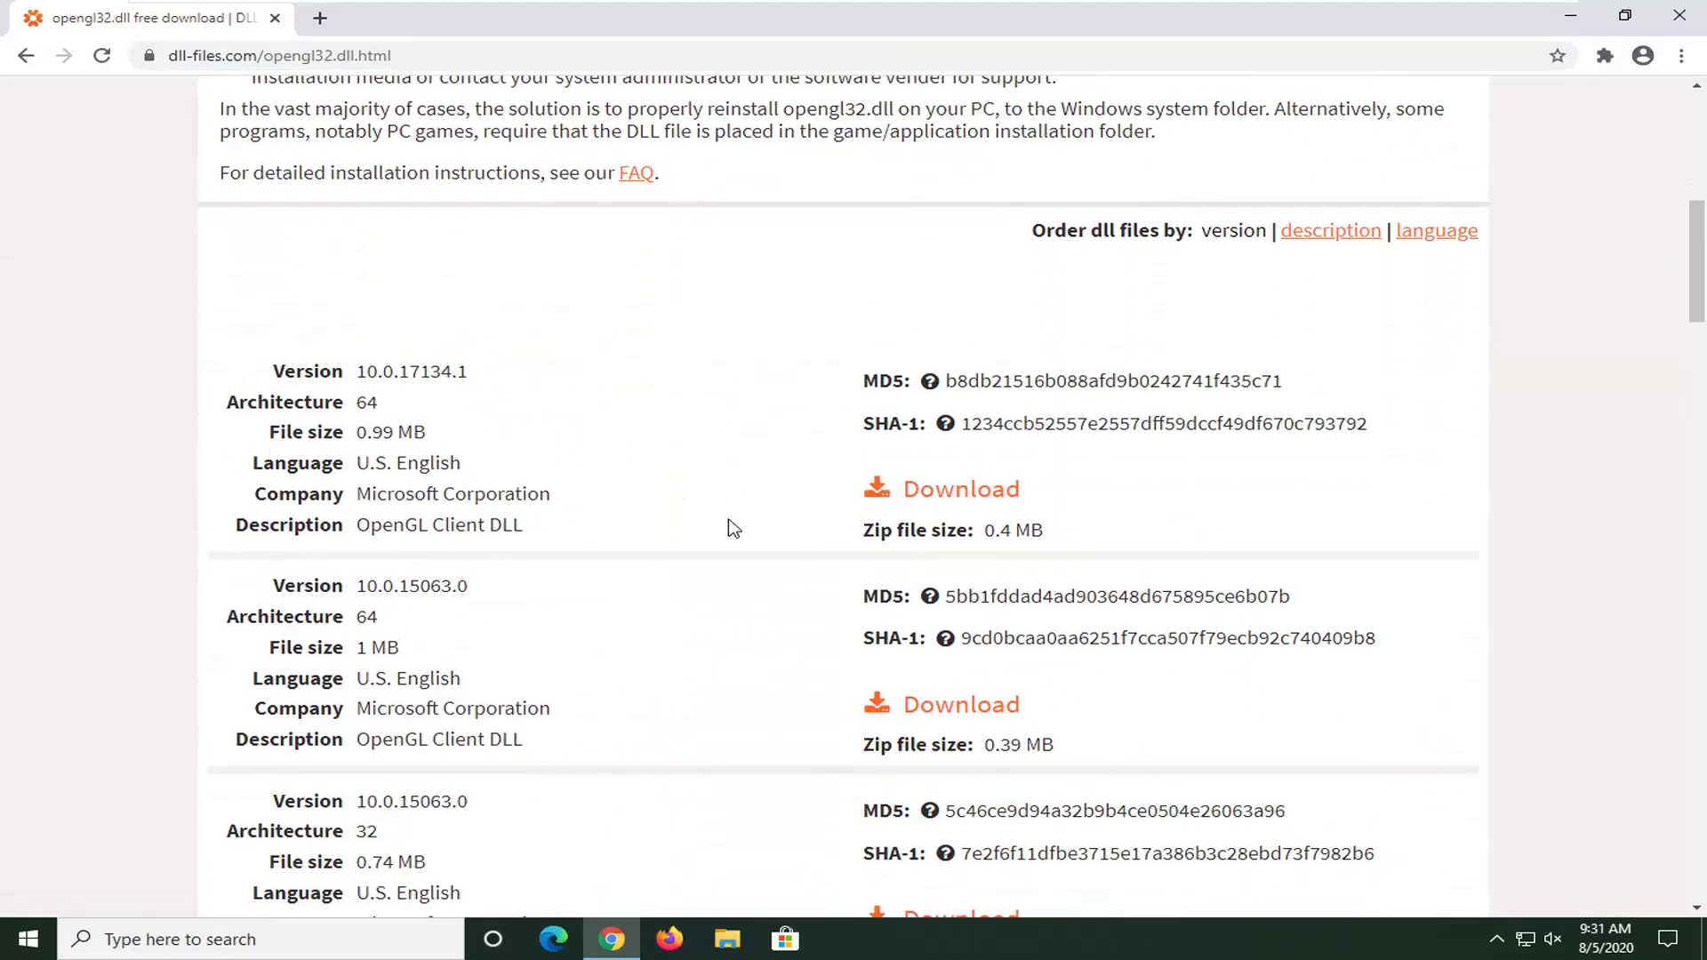
pyautogui.scroll(-2, 845, 498)
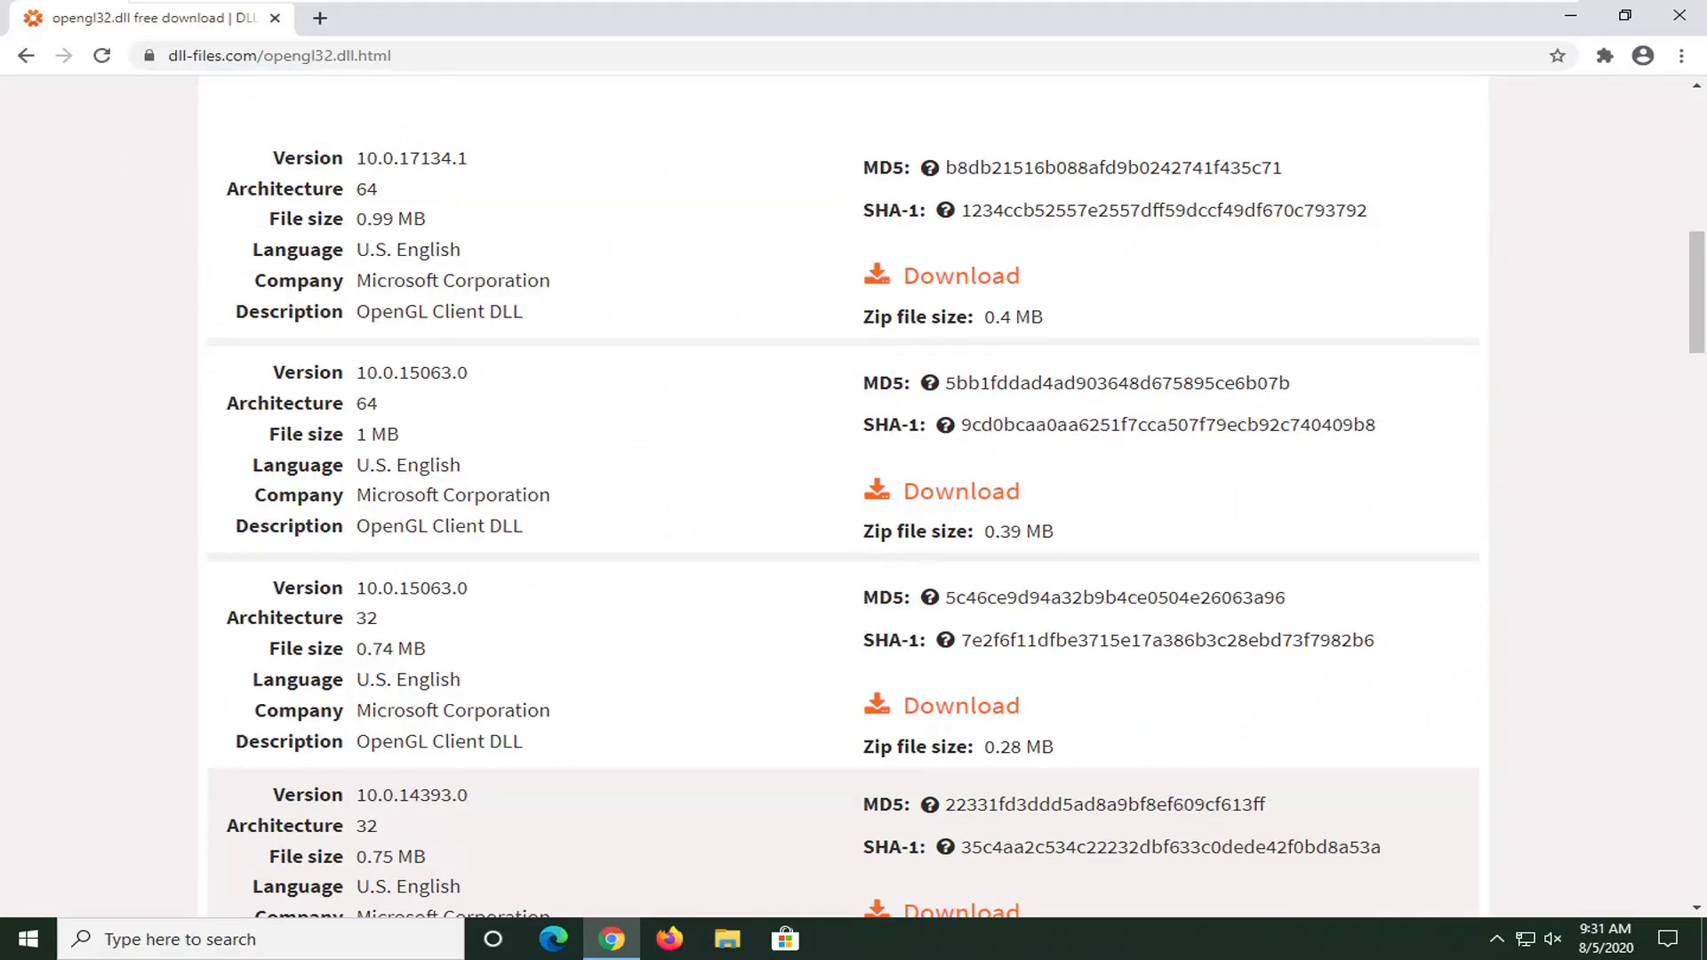
pyautogui.doubleClick(374, 190)
pyautogui.click(964, 712)
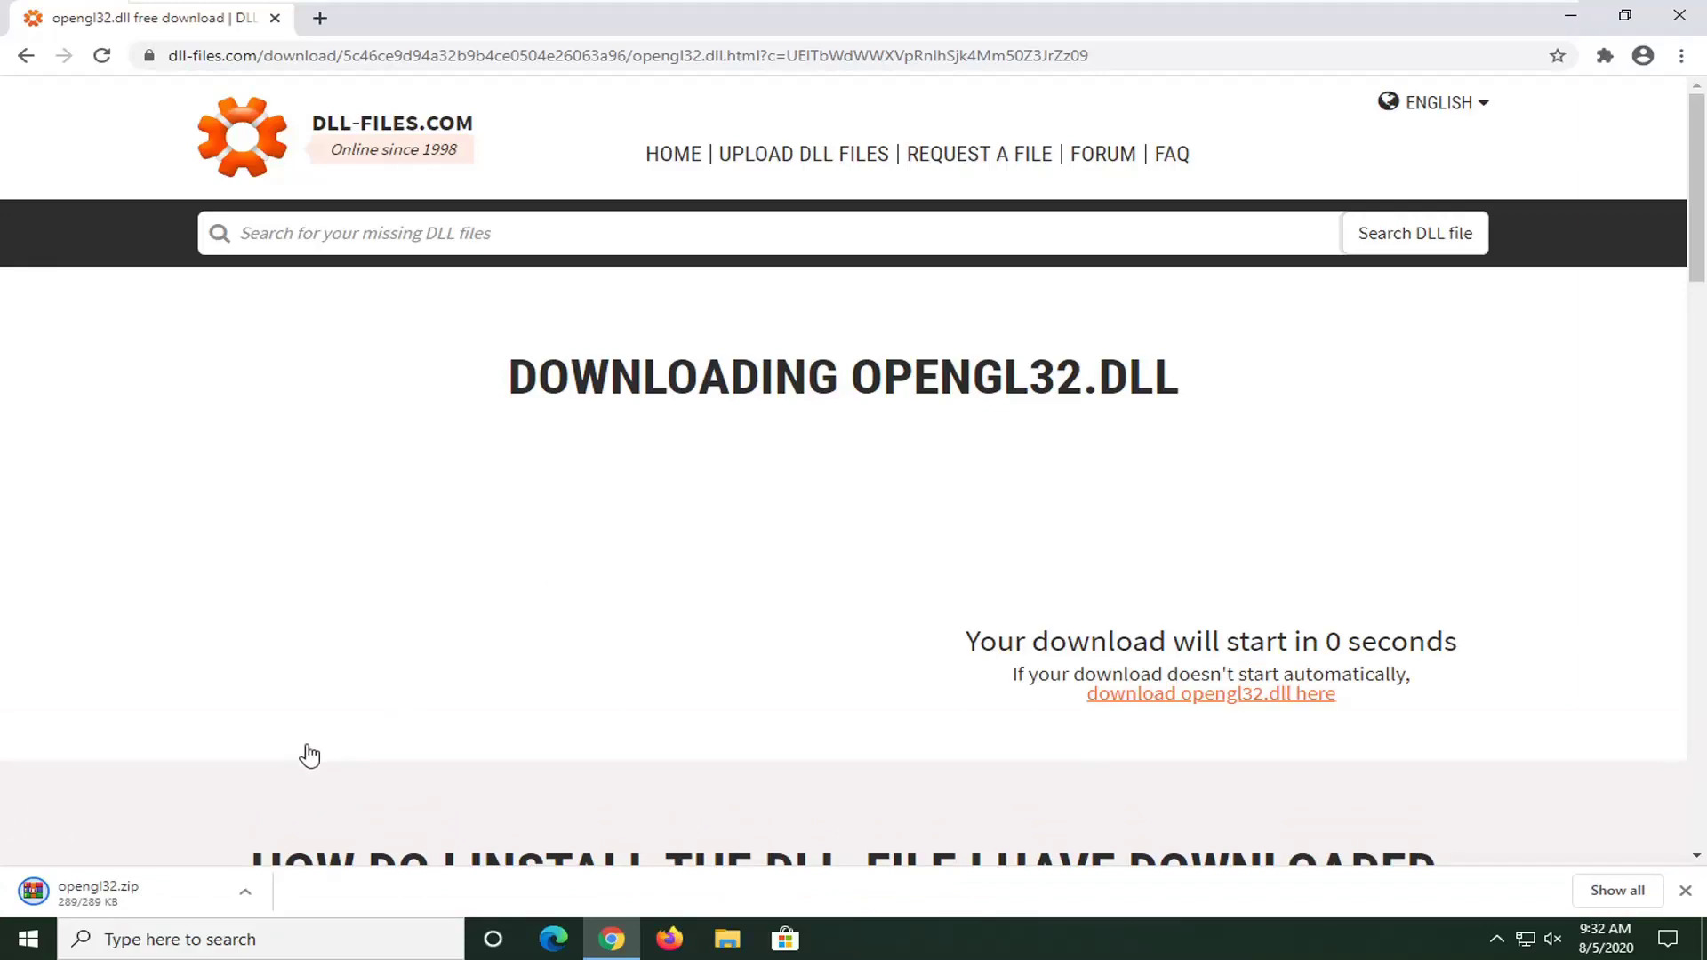
# Step: Open opengl32.zip in WinRAR, drag opengl32.dll onto the desktop, and close the archive
pyautogui.click(111, 891)
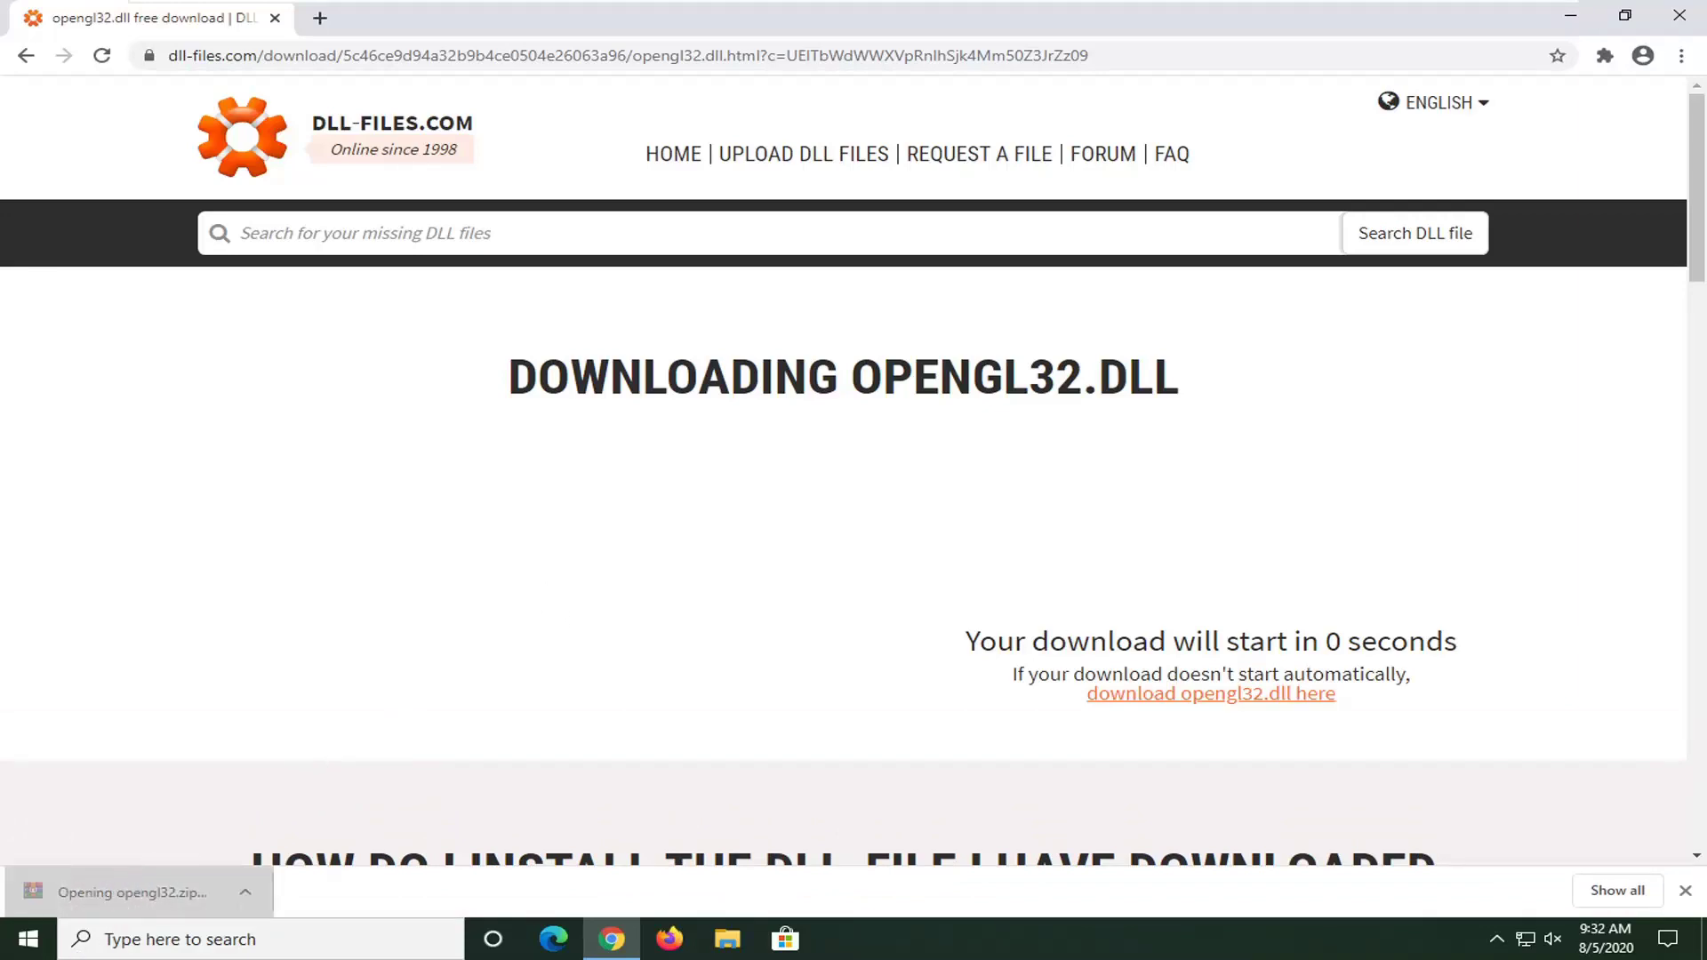
pyautogui.click(1568, 18)
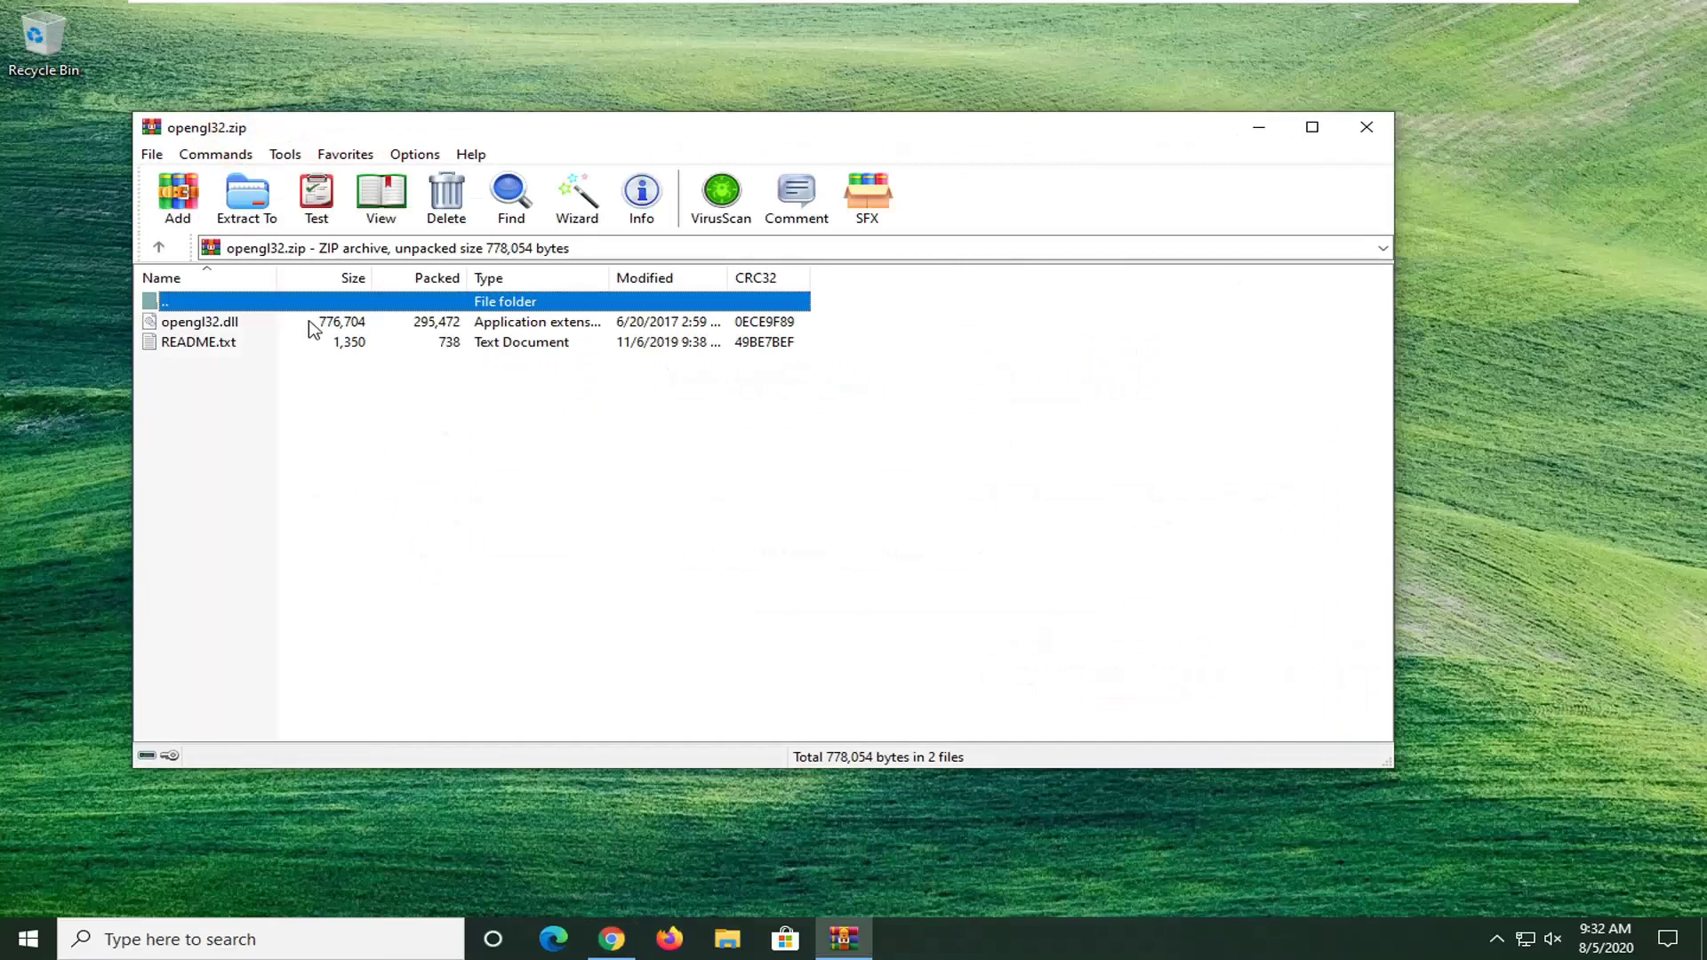
pyautogui.click(205, 325)
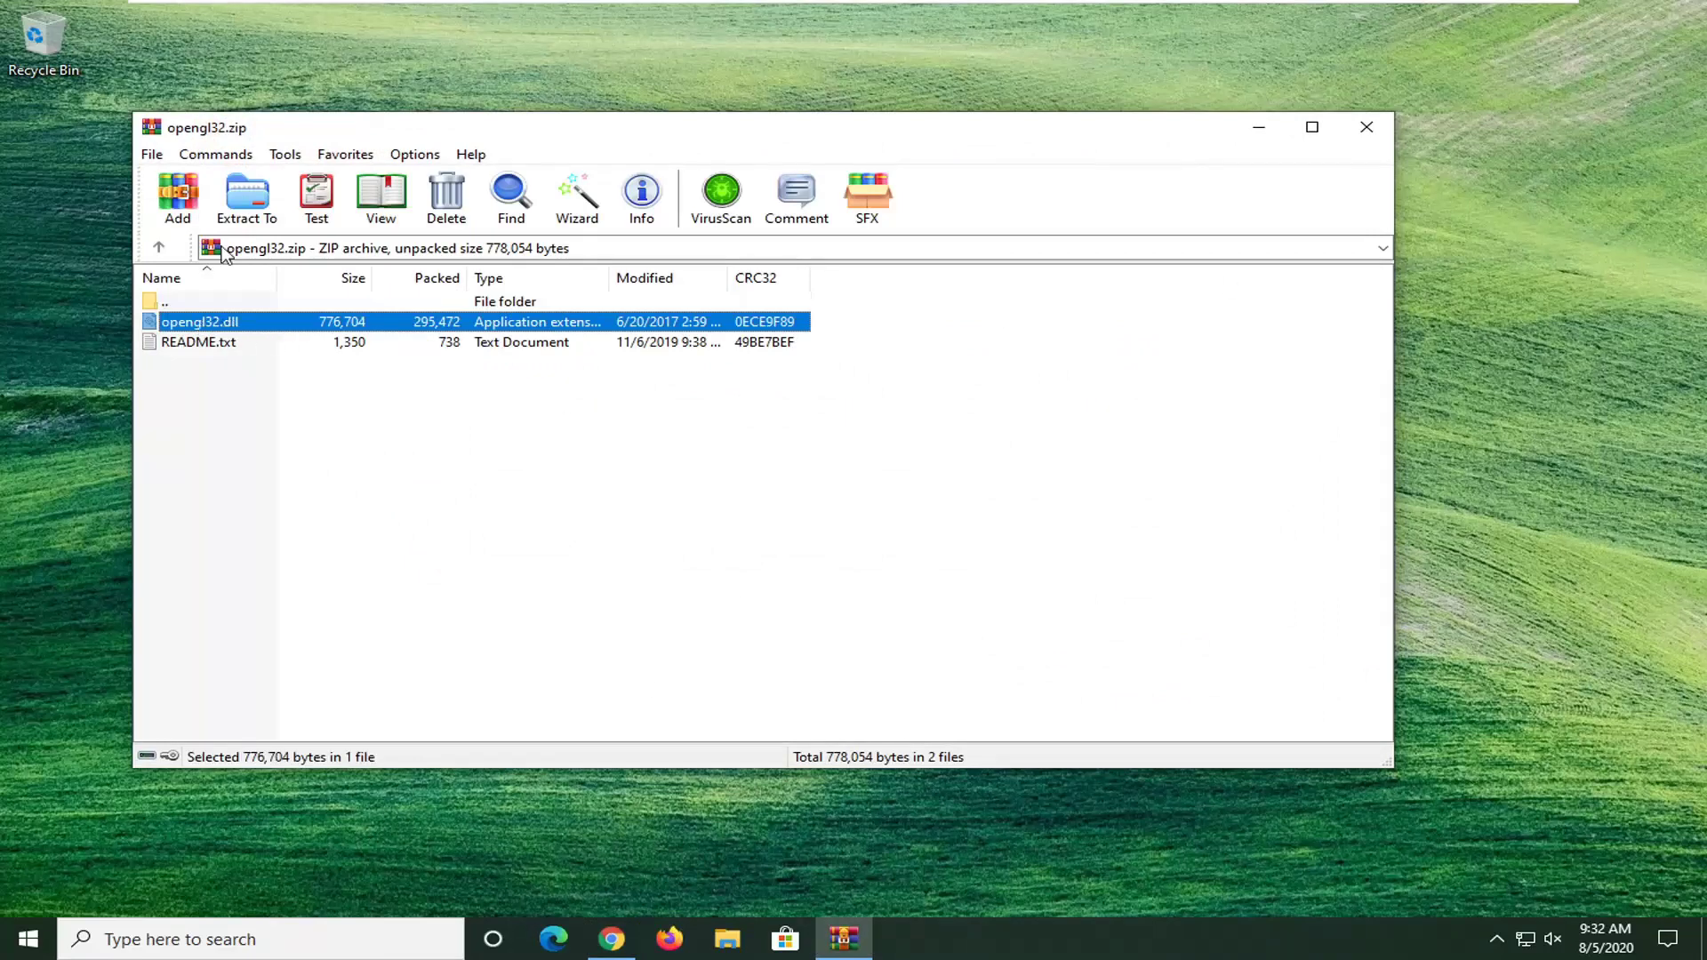
pyautogui.moveTo(233, 329); pyautogui.dragTo(72, 301)
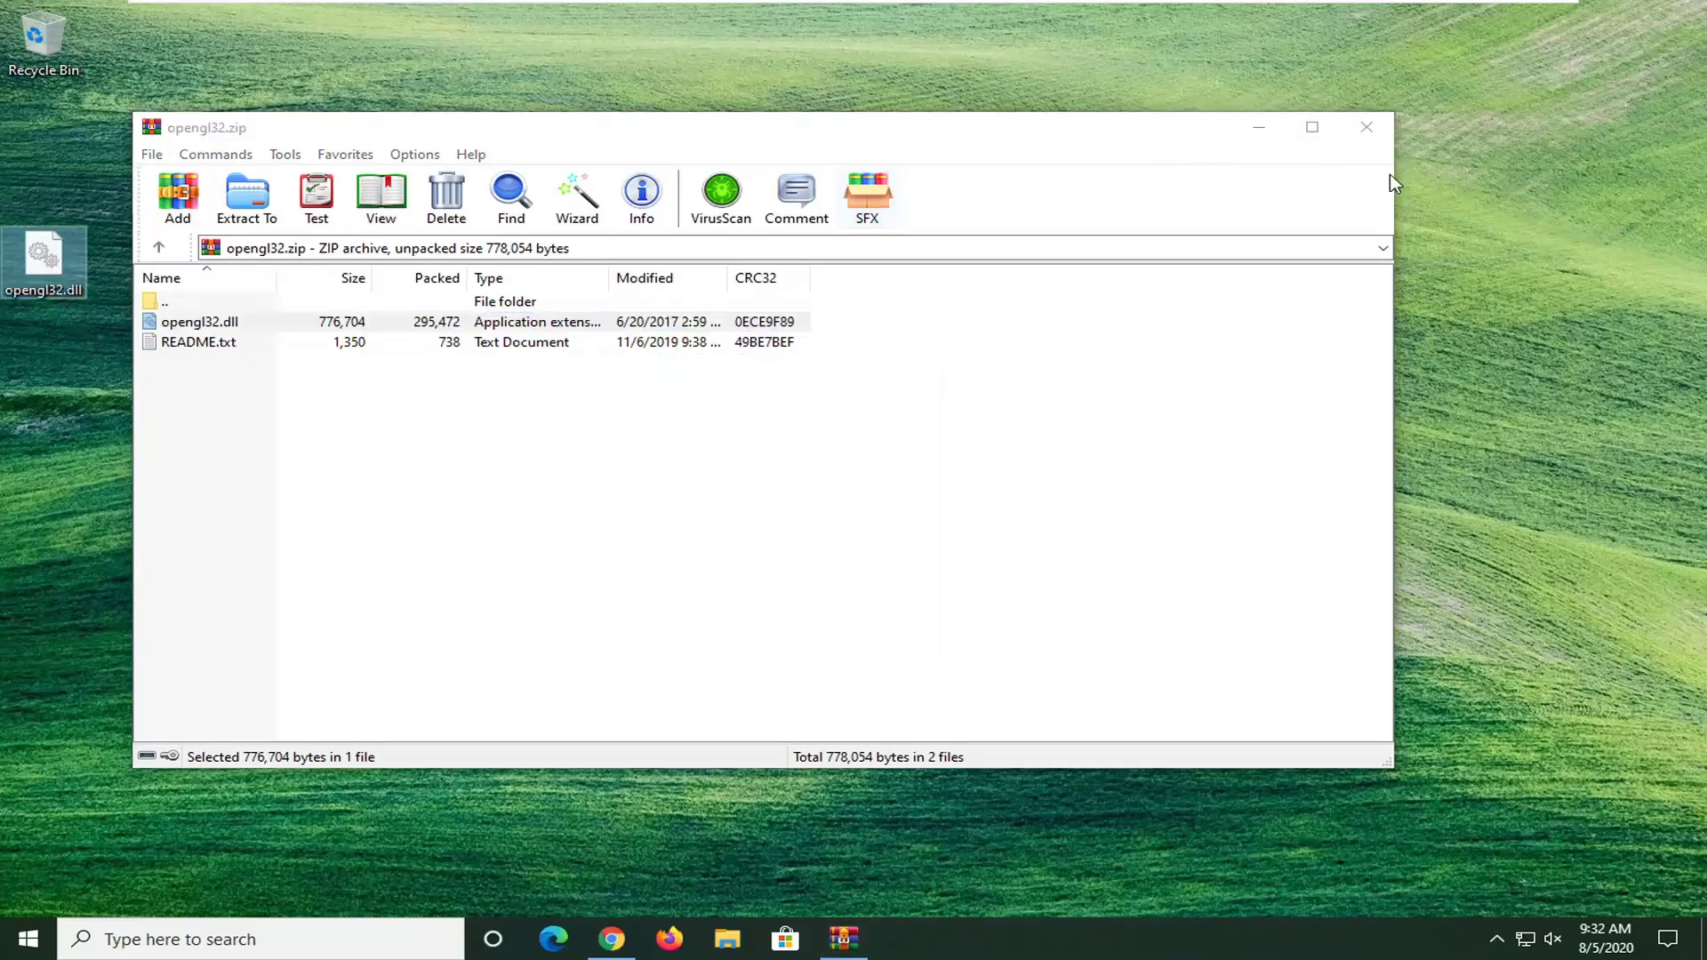
pyautogui.click(1367, 127)
# Step: Launch File Explorer by searching 'file explorer' in the Start menu
pyautogui.click(27, 941)
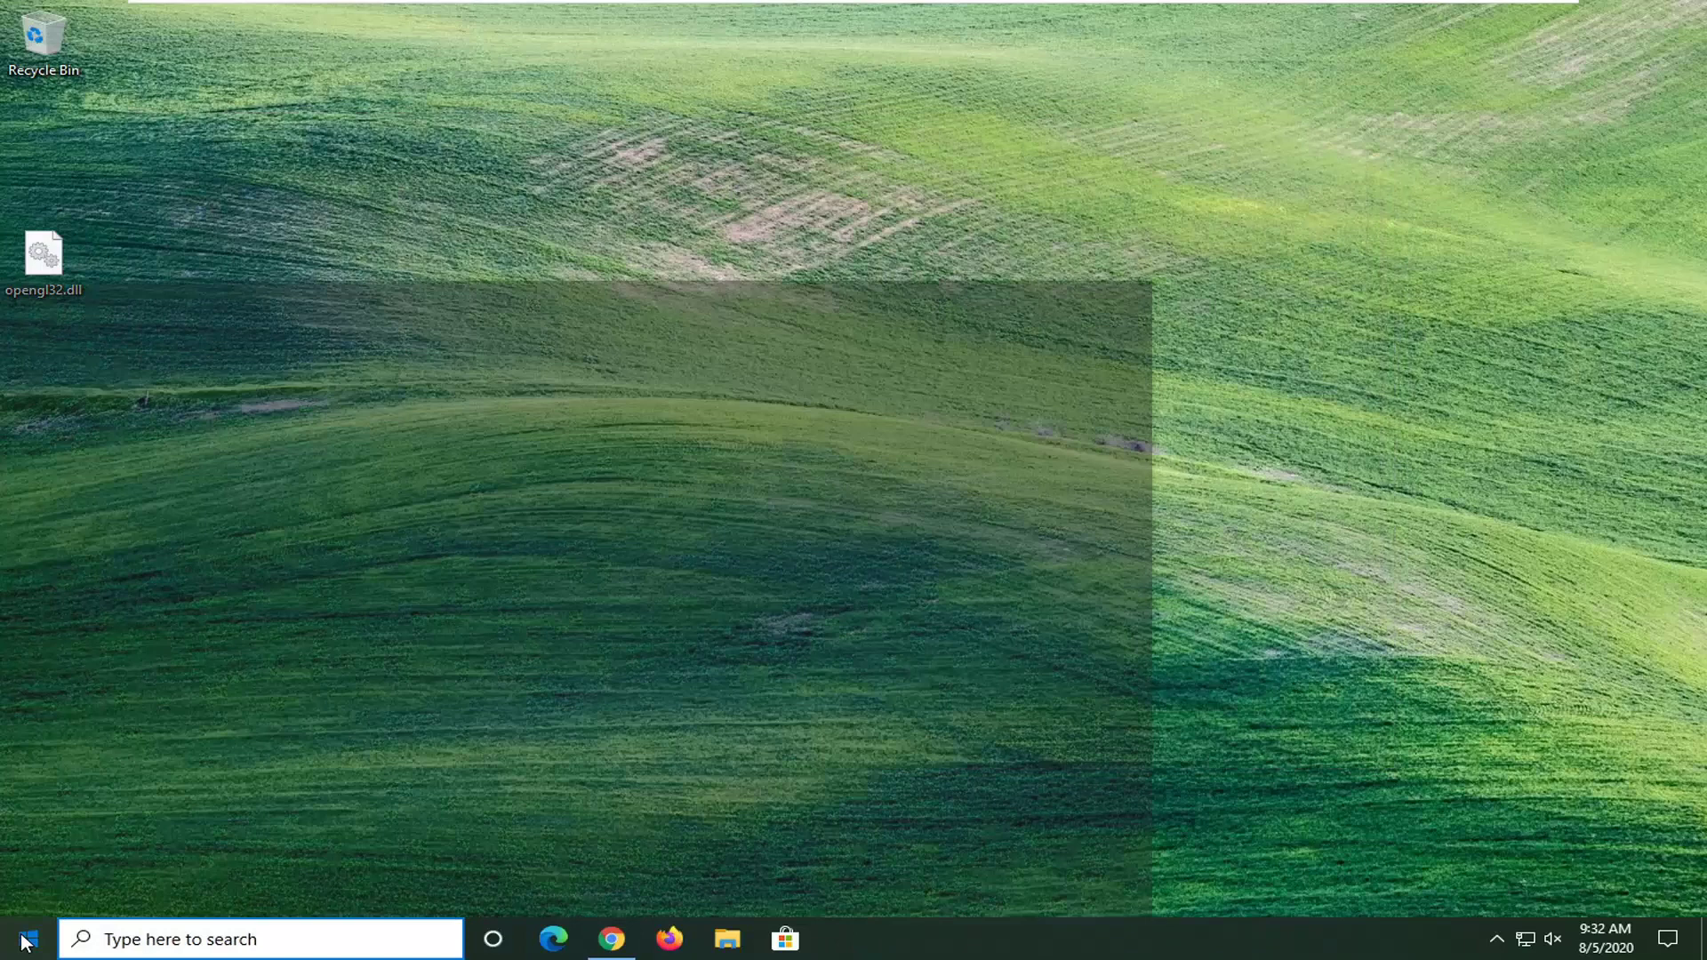
pyautogui.write('file')
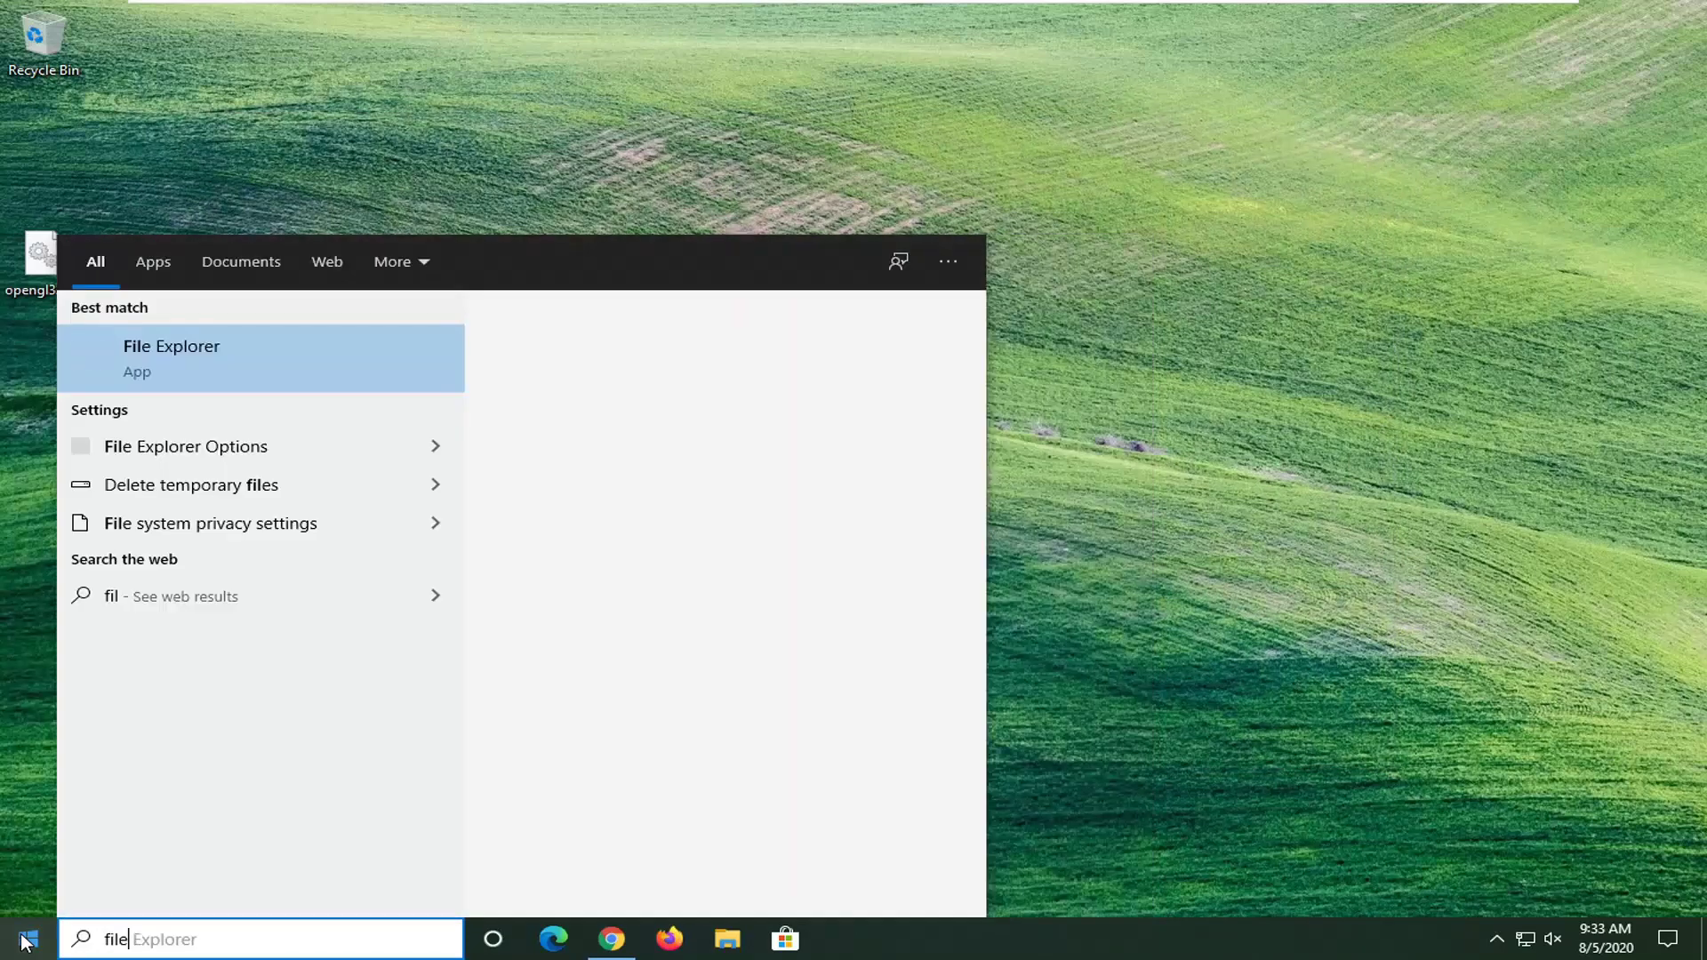
pyautogui.write(' explorer')
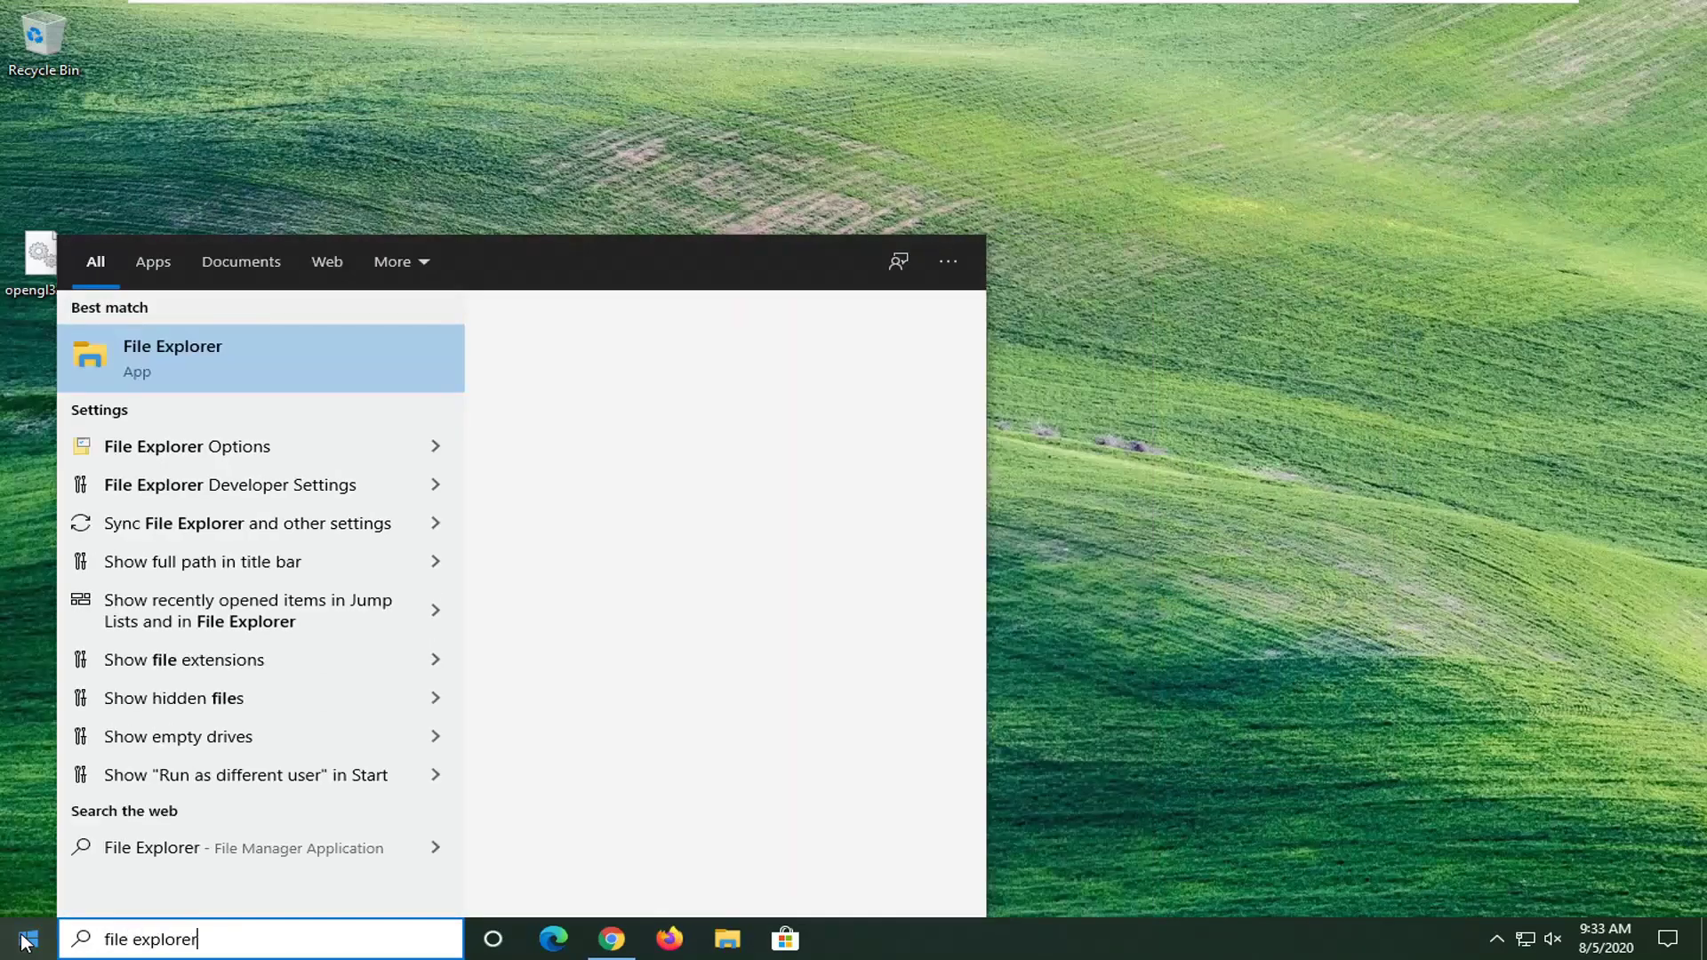
pyautogui.click(173, 347)
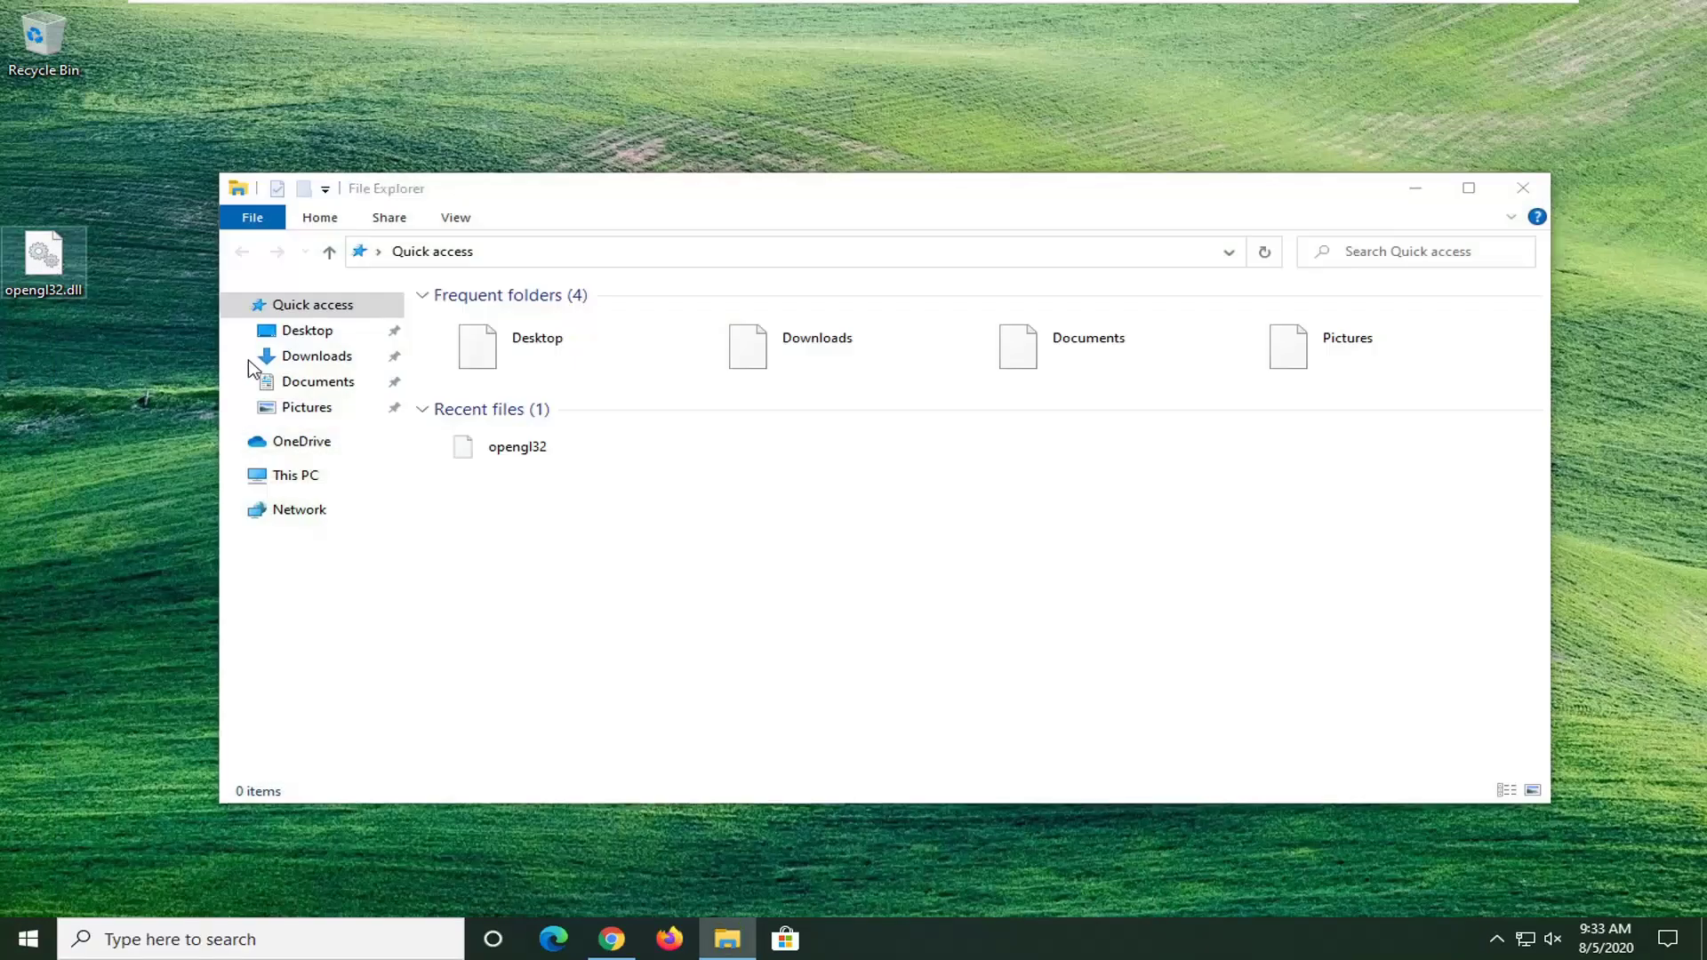
# Step: Place the Explorer window beside the desktop opengl32.dll icon and show This PC
pyautogui.moveTo(56, 271); pyautogui.dragTo(104, 534)
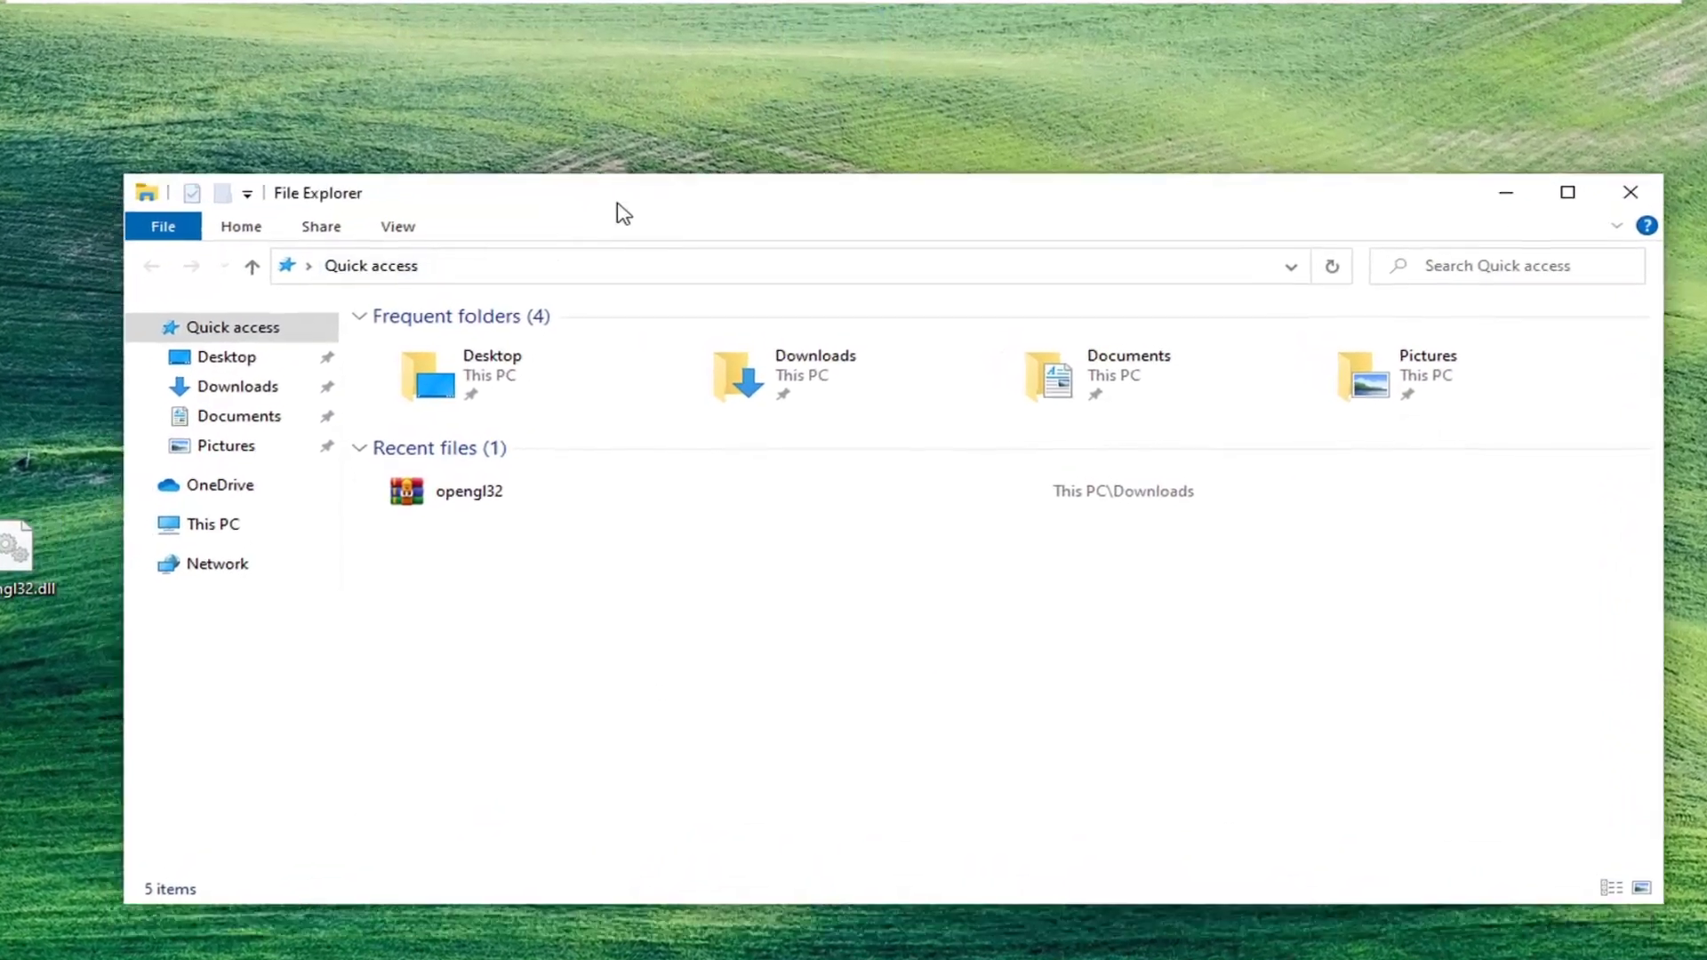
pyautogui.moveTo(623, 214); pyautogui.dragTo(658, 180)
pyautogui.moveTo(53, 594); pyautogui.dragTo(87, 461)
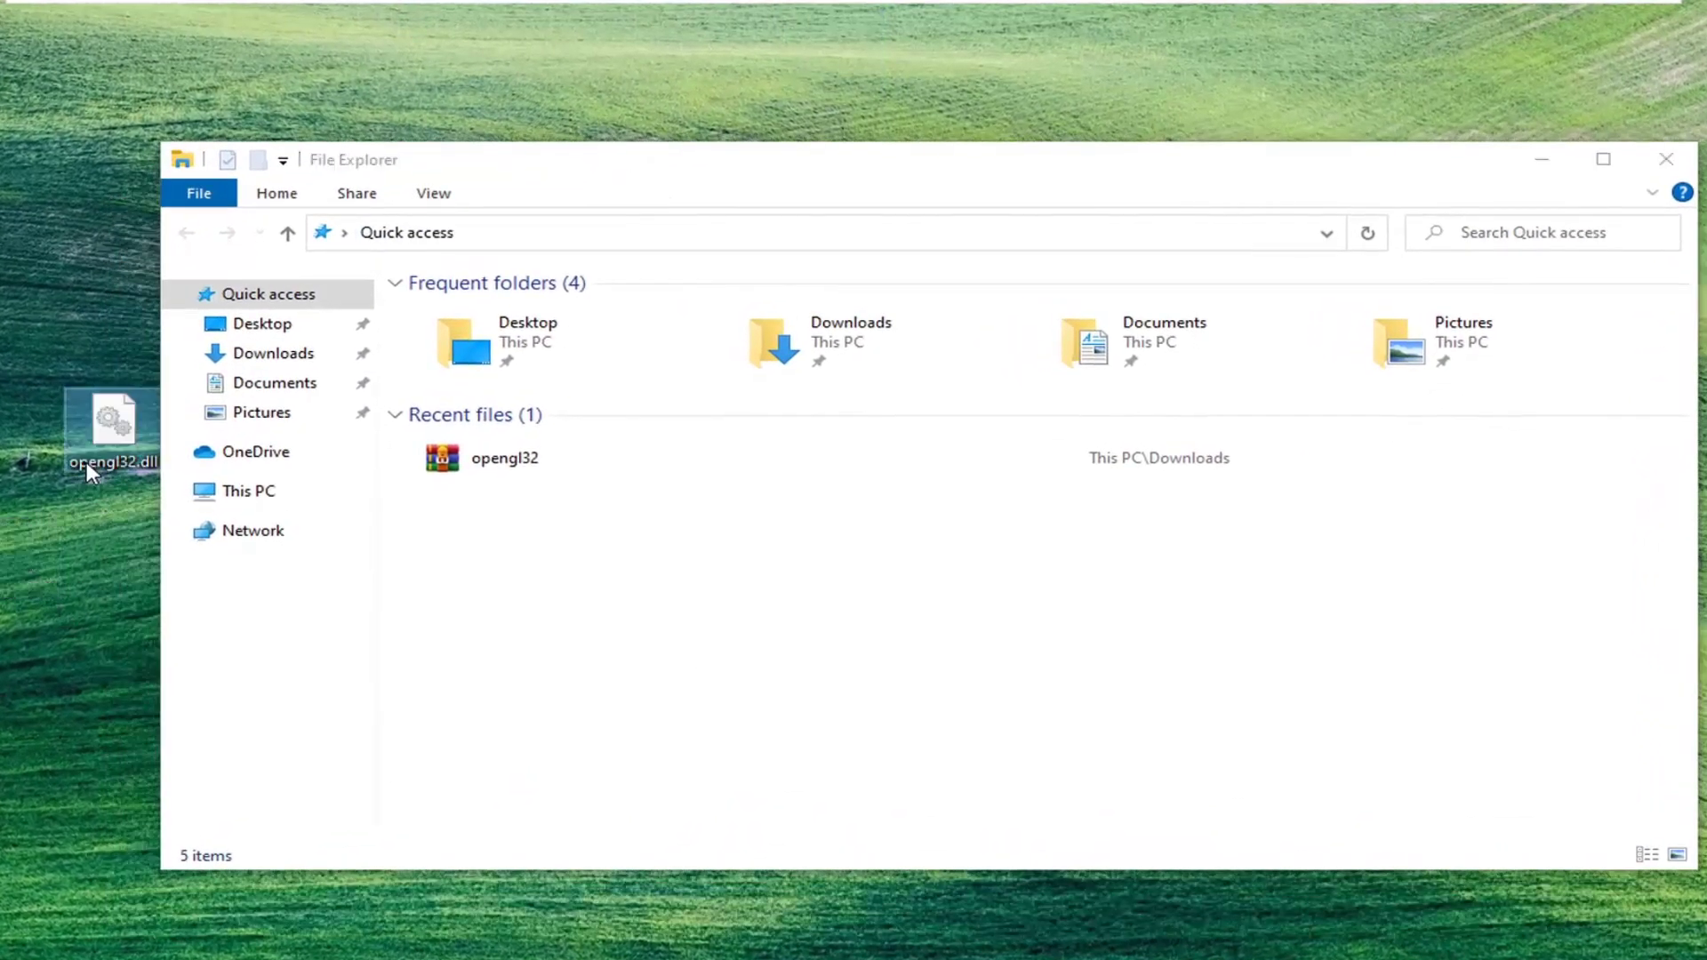
pyautogui.click(412, 163)
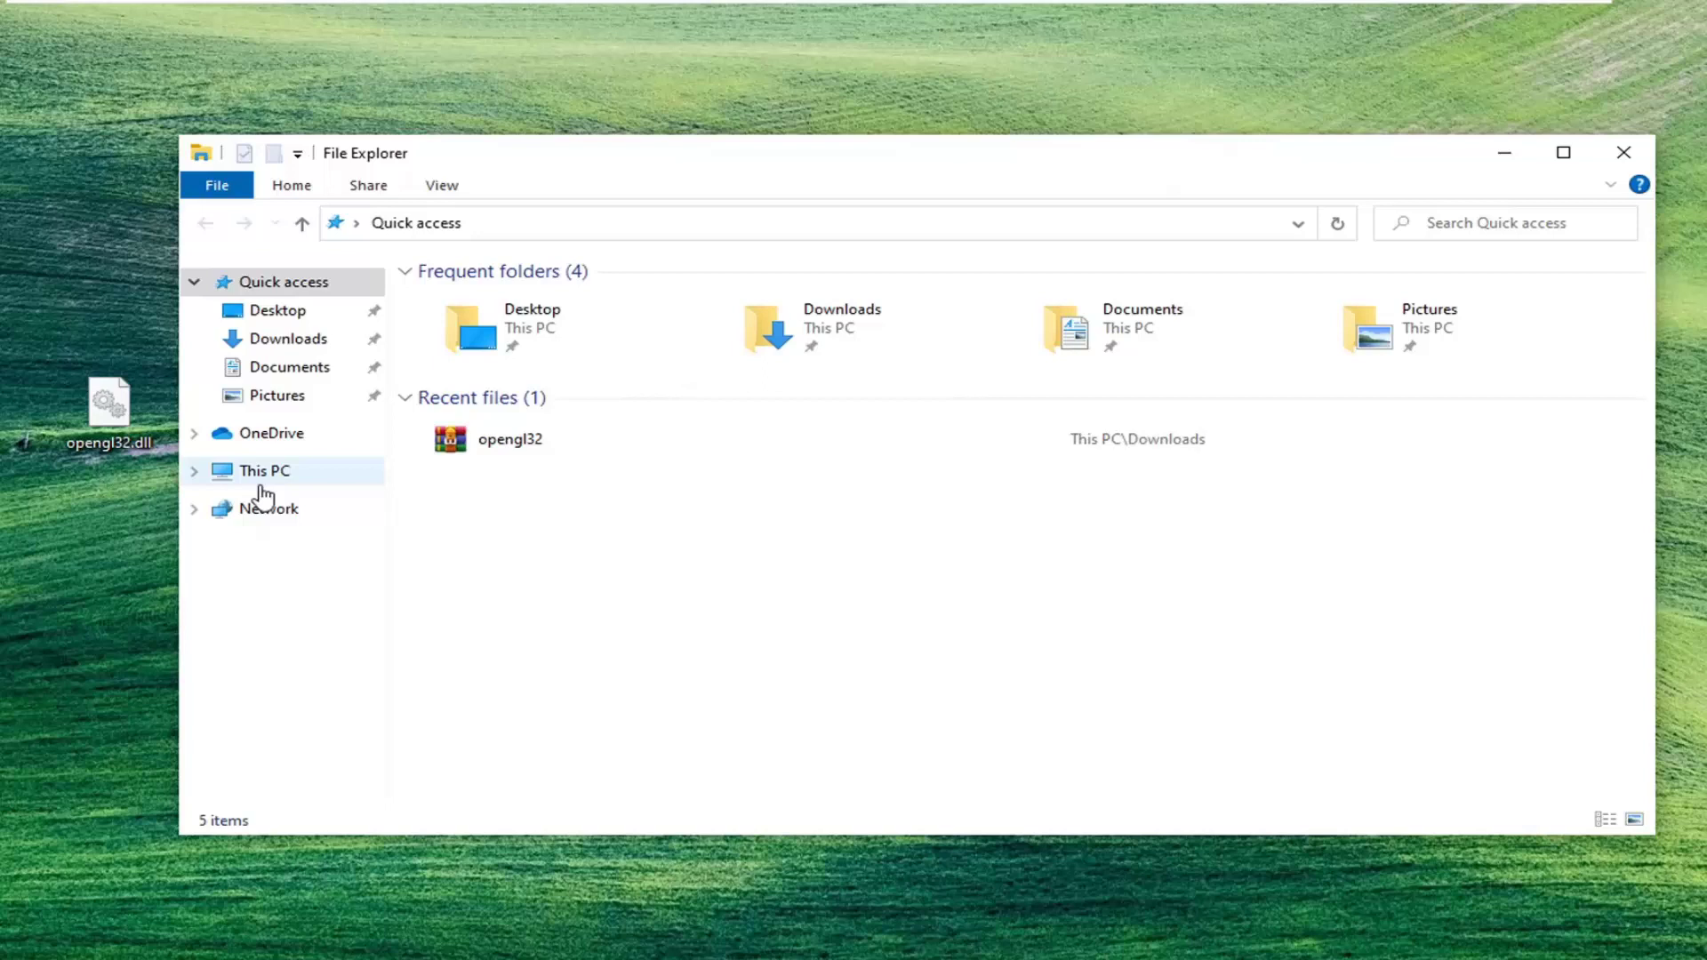
pyautogui.click(259, 478)
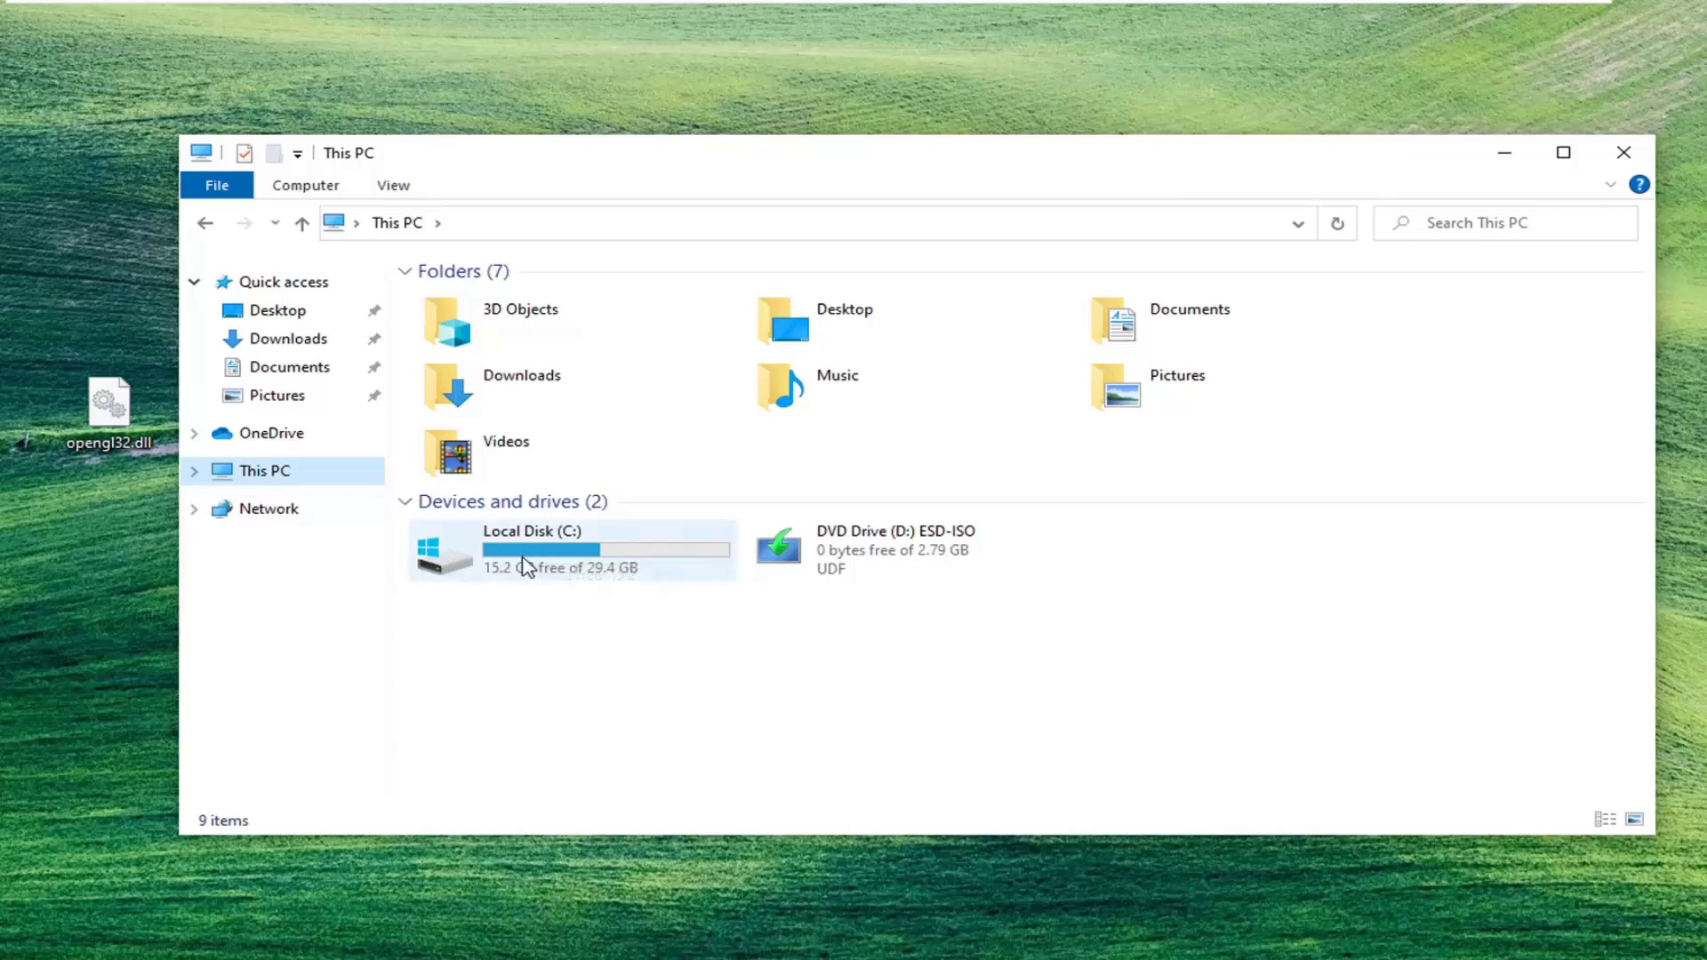
# Step: Browse to C:\Program Files\Java\jre1.8.0_261, selecting its bin folder and the desktop opengl32.dll
pyautogui.doubleClick(557, 567)
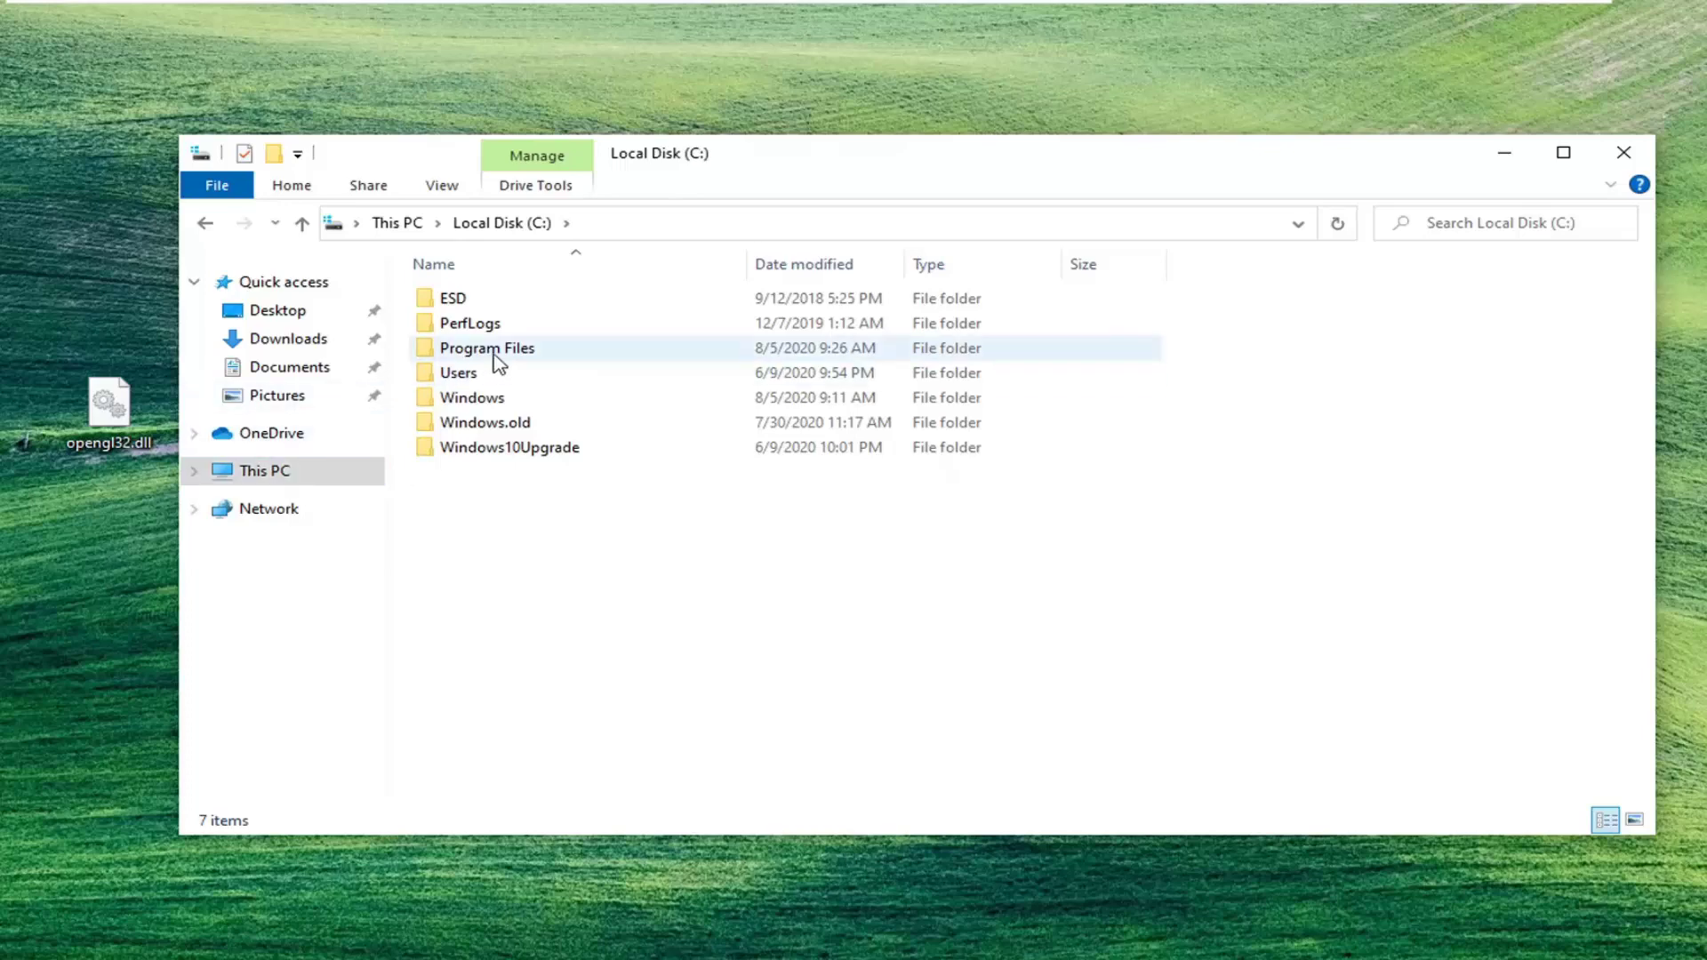
pyautogui.doubleClick(524, 354)
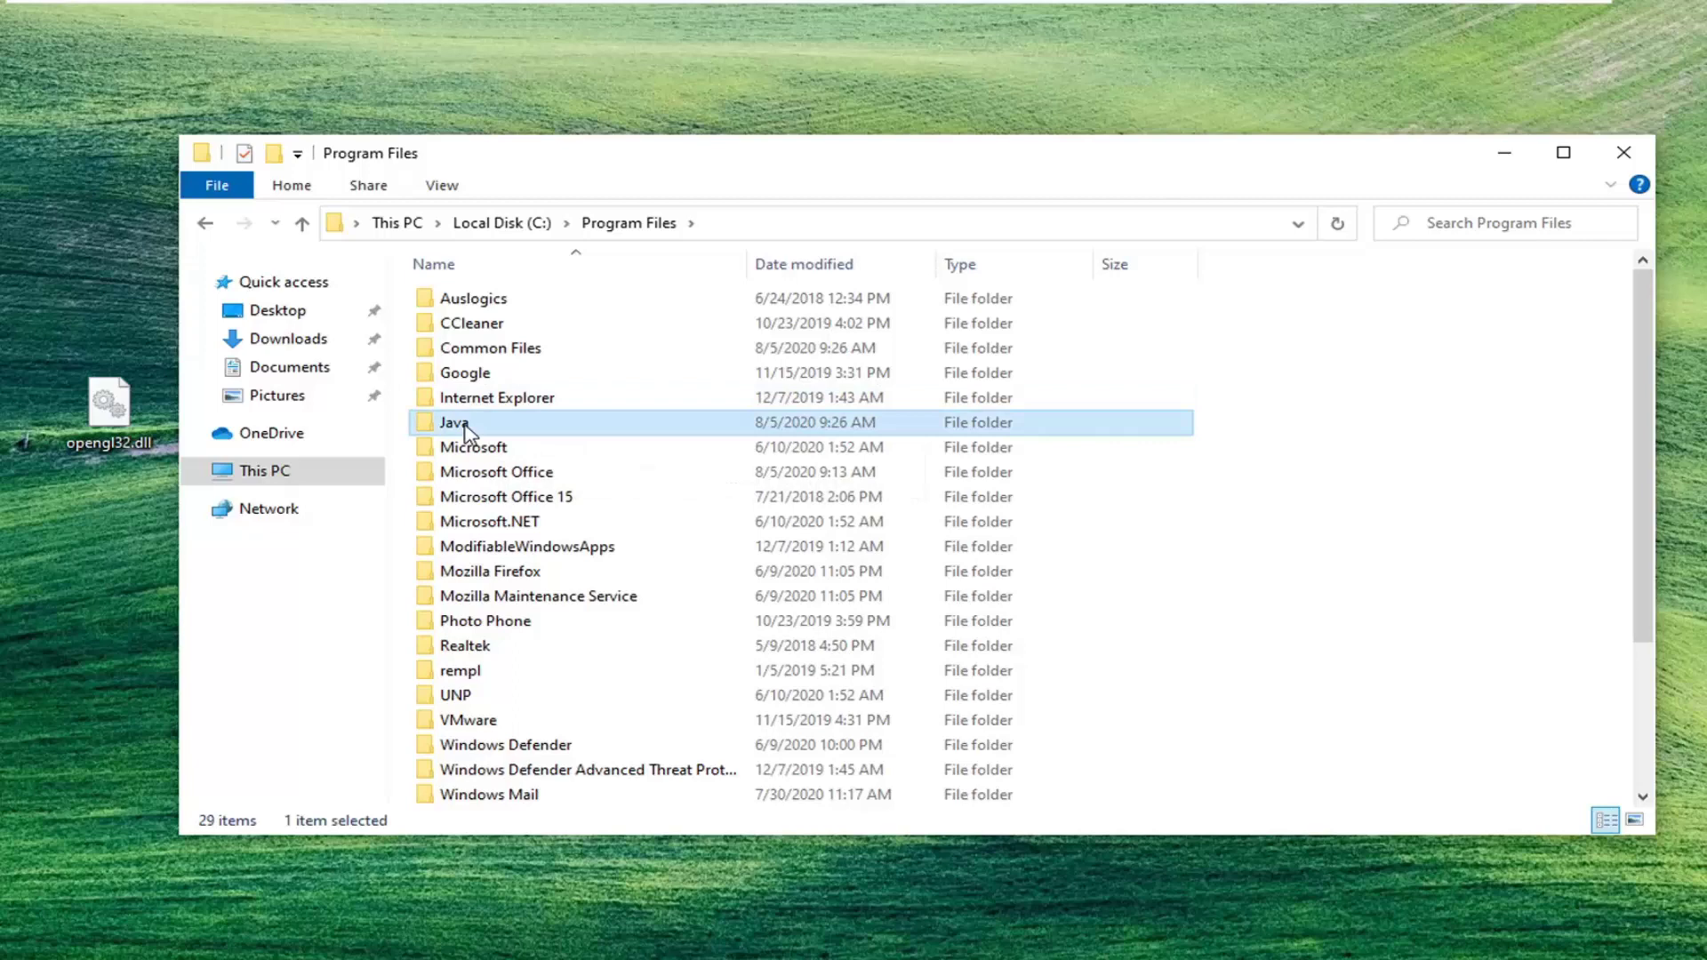
pyautogui.doubleClick(455, 424)
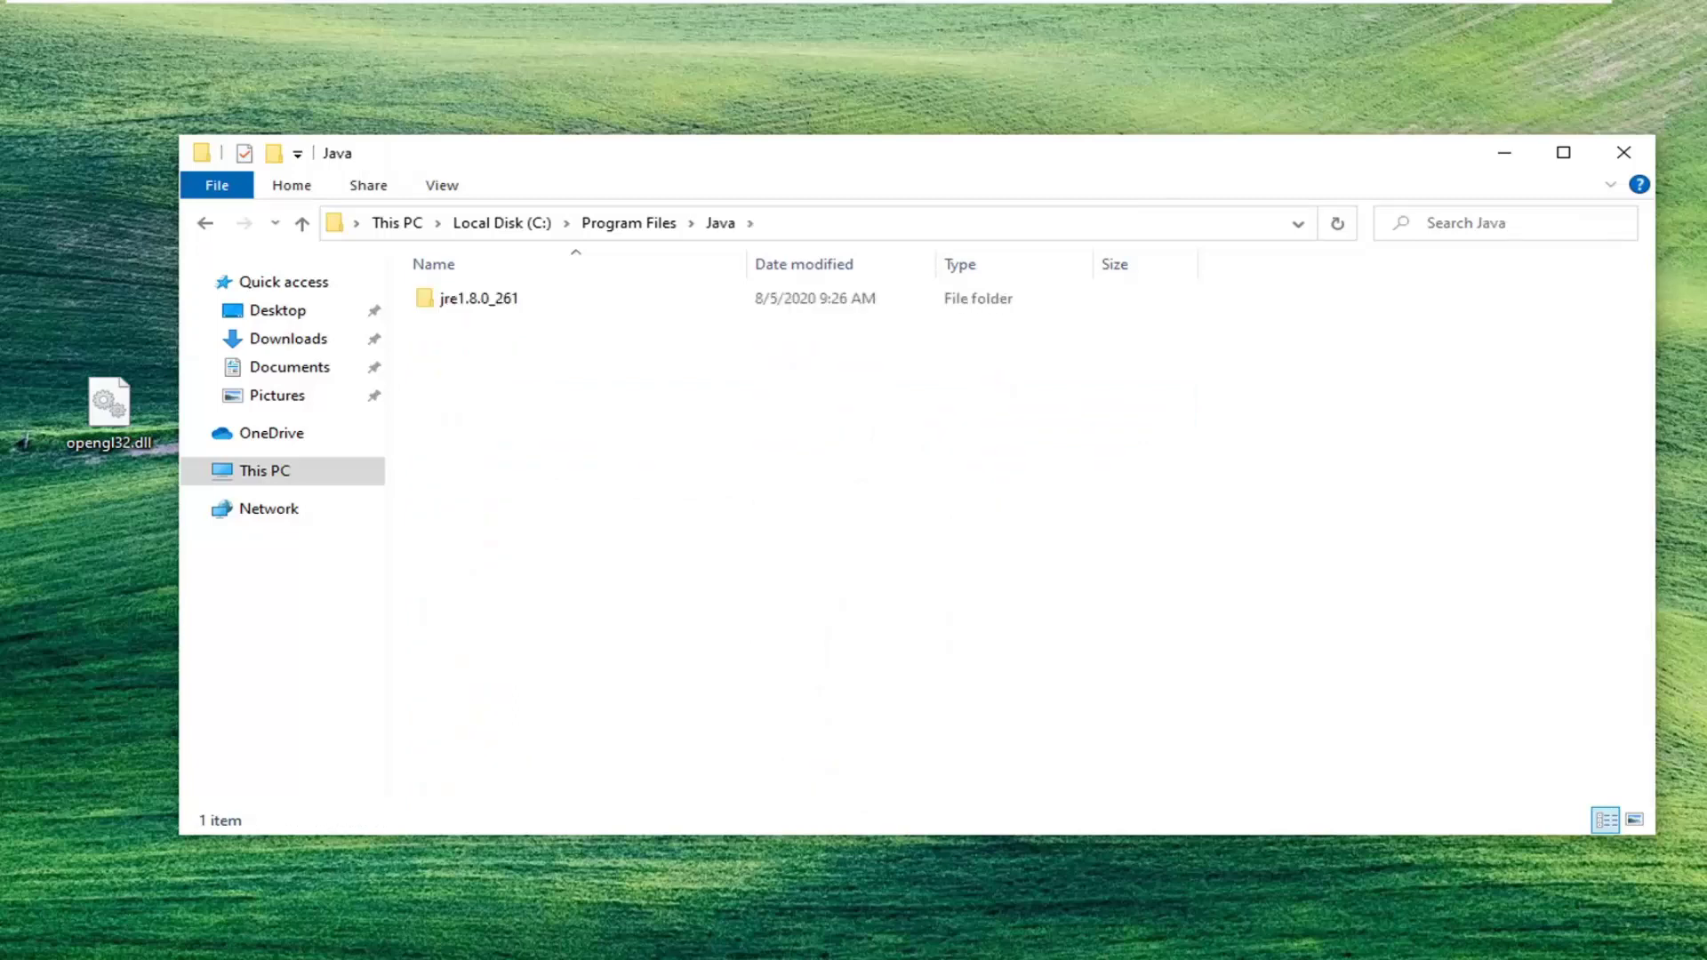
pyautogui.doubleClick(457, 301)
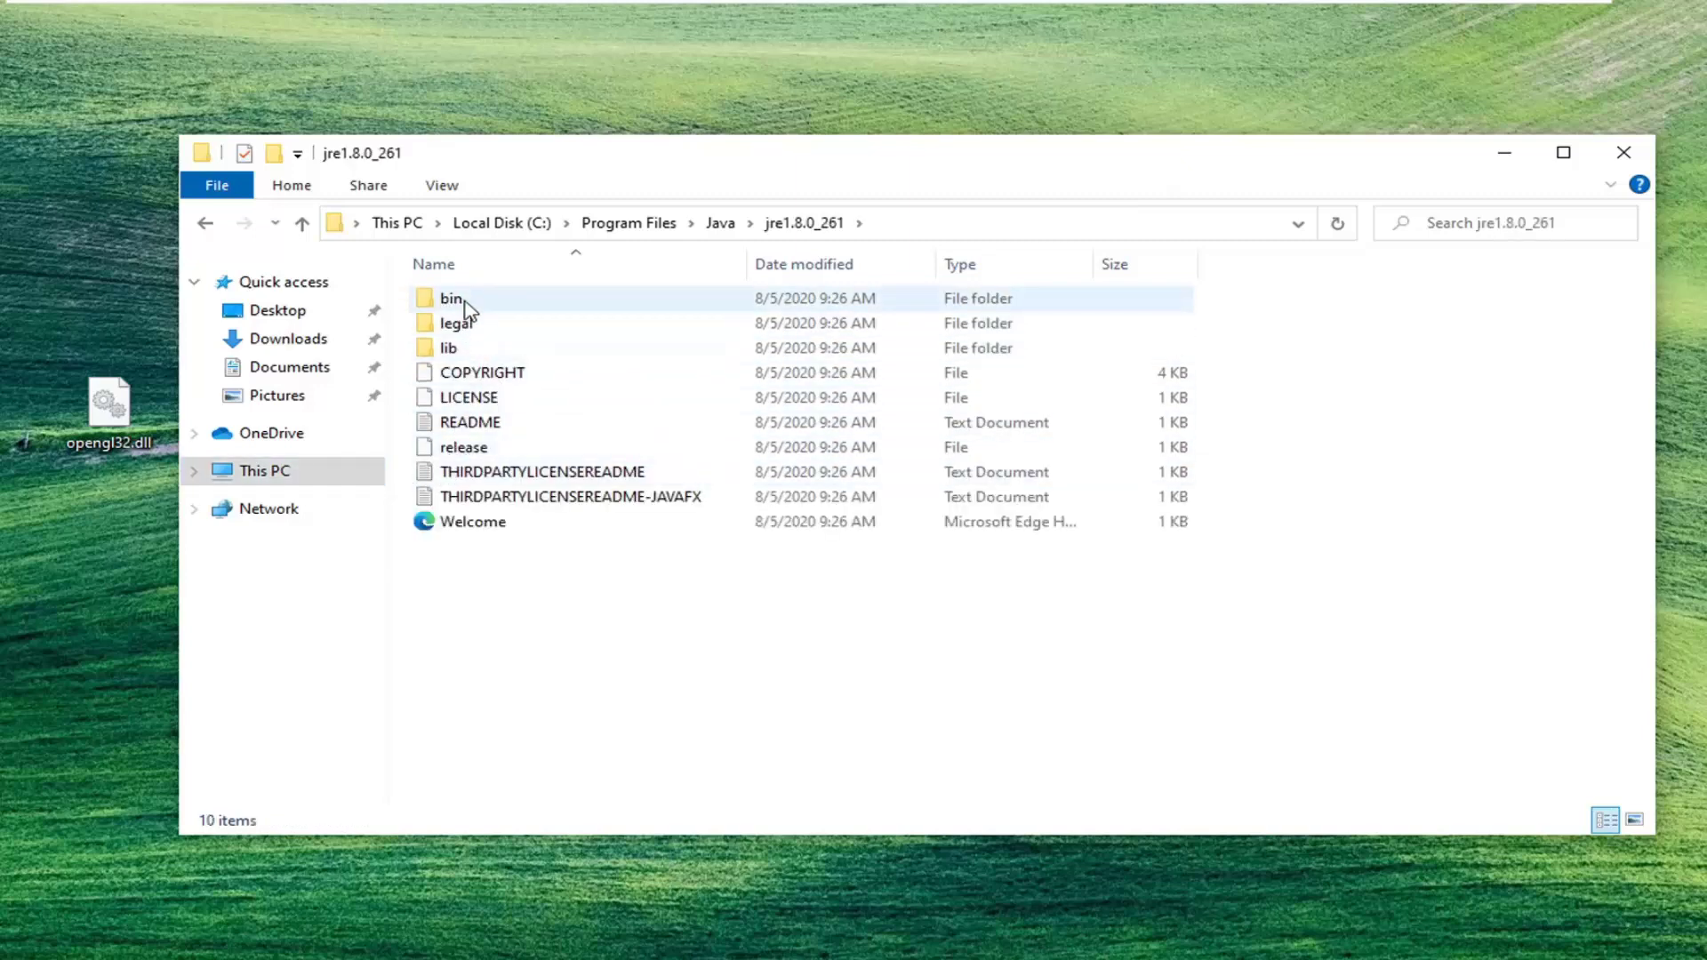
pyautogui.click(453, 300)
pyautogui.click(108, 409)
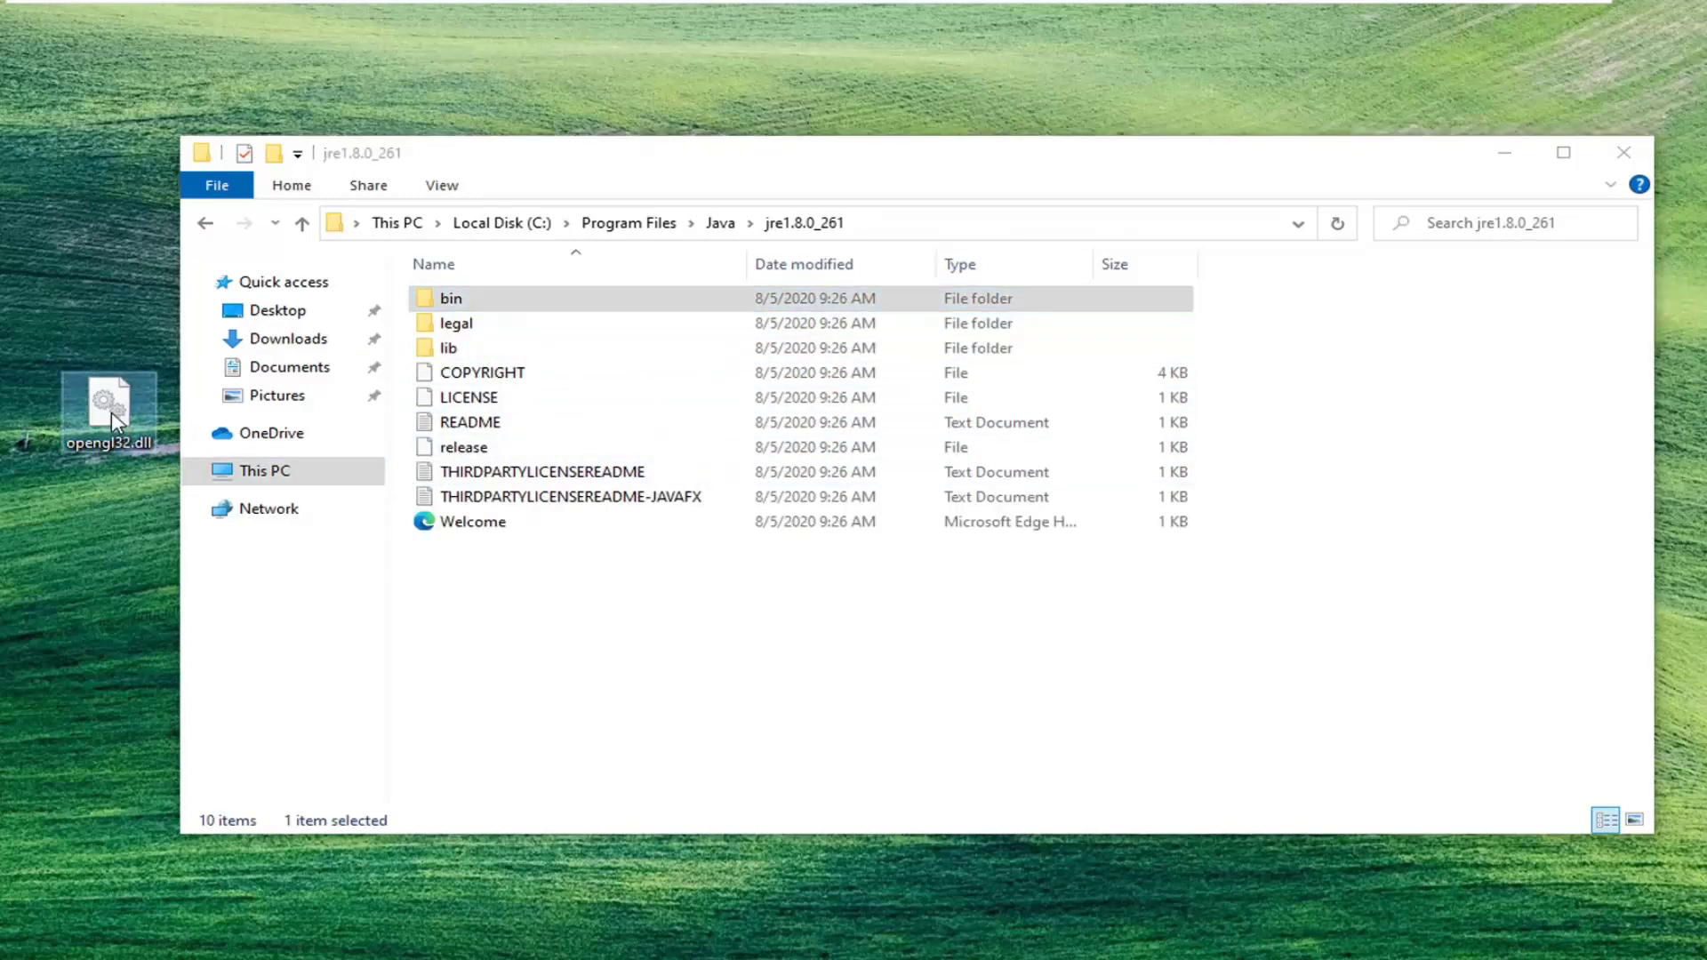
# Step: Move opengl32.dll into the bin folder, granting administrator permission with Continue
pyautogui.moveTo(111, 413); pyautogui.dragTo(499, 302)
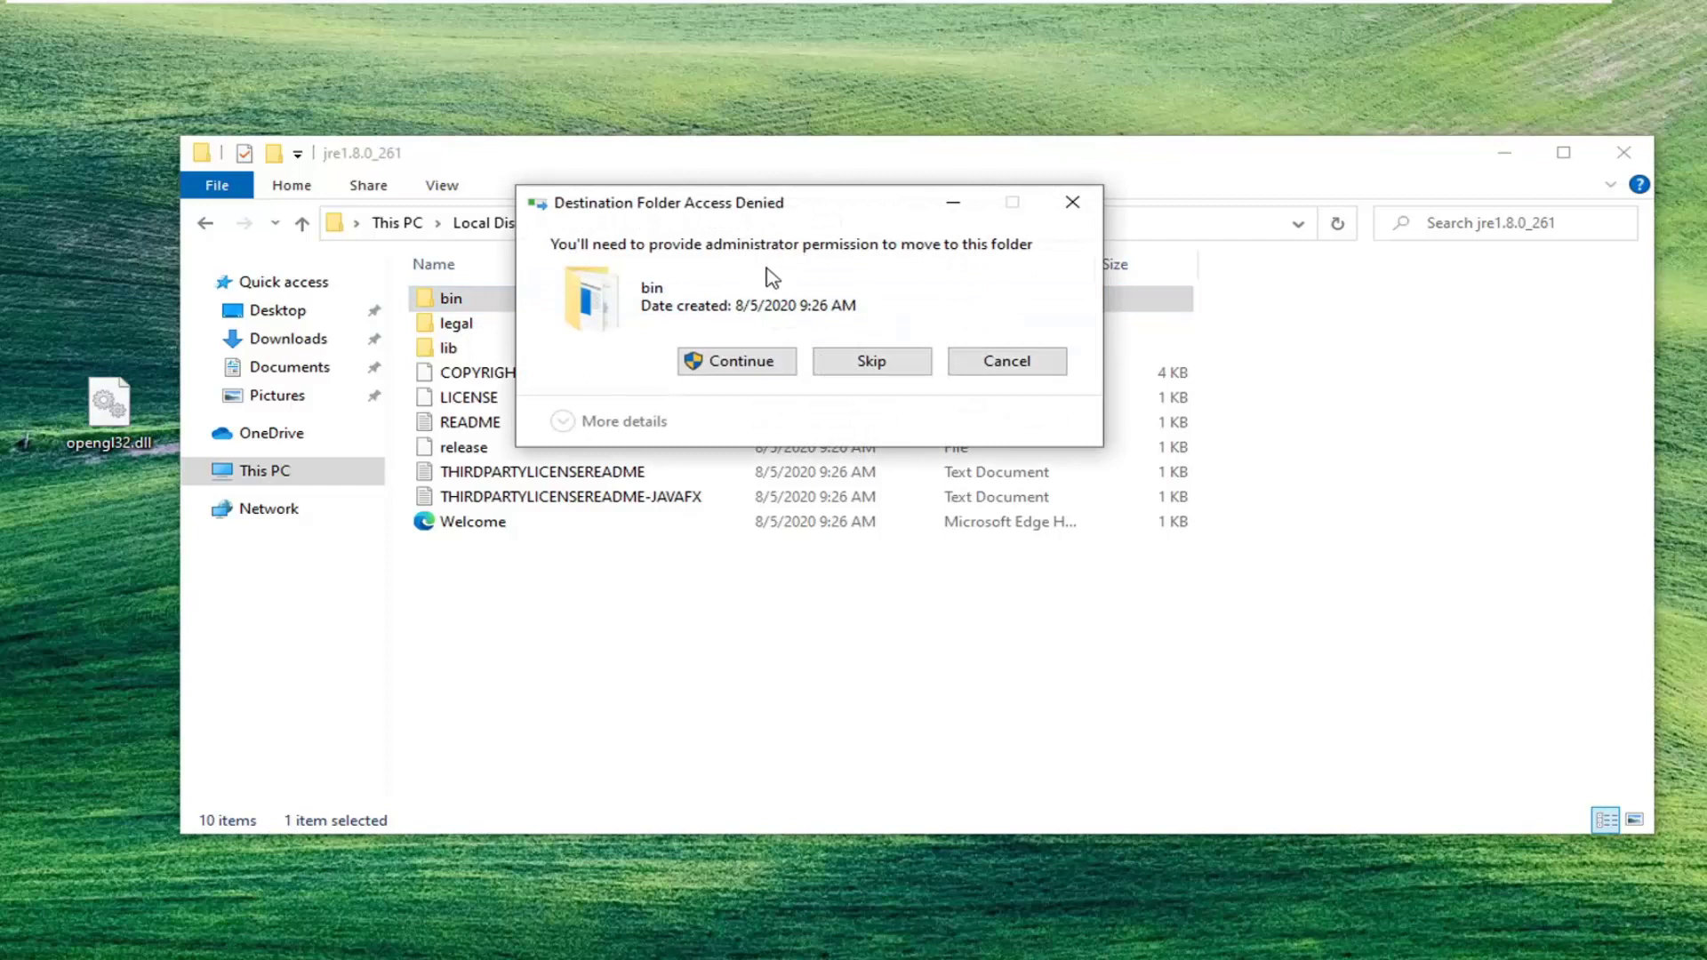
pyautogui.click(740, 364)
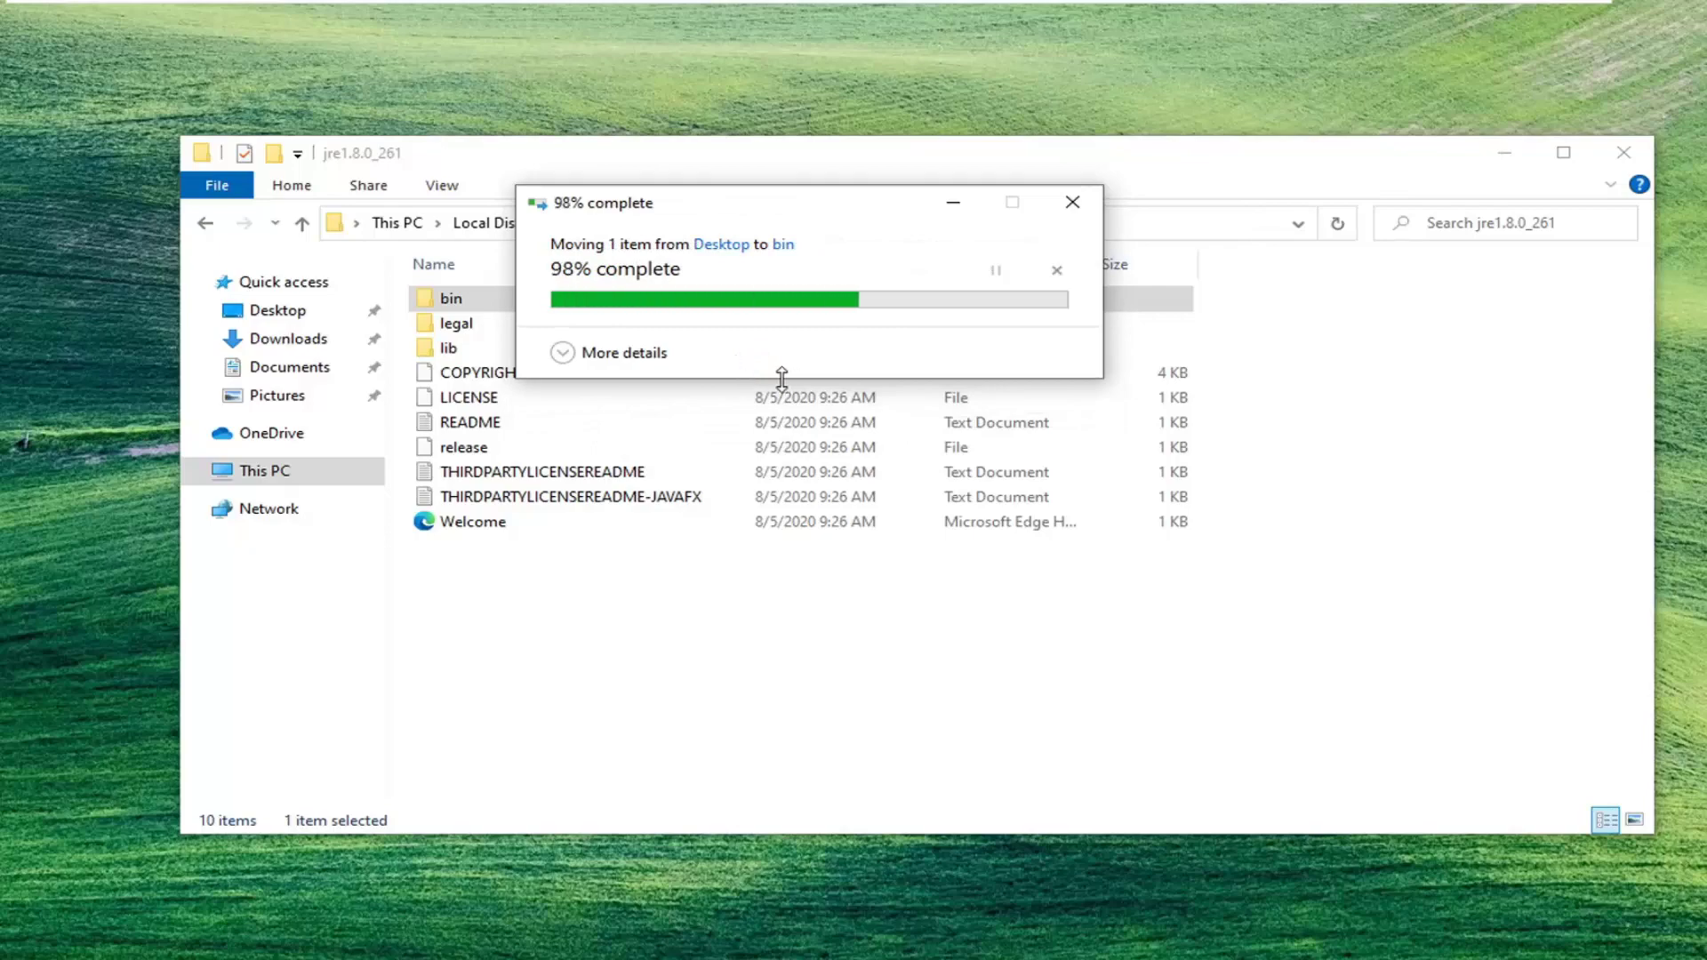